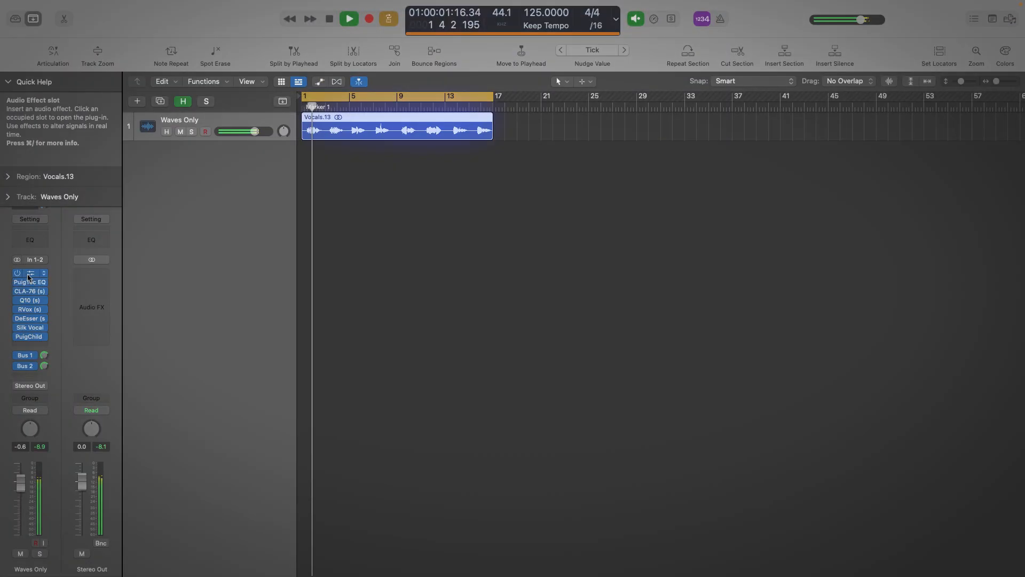
Open the Waves effects on the Waves Only track, from Q10 through PuigChild
left_click(28, 274)
left_click(28, 282)
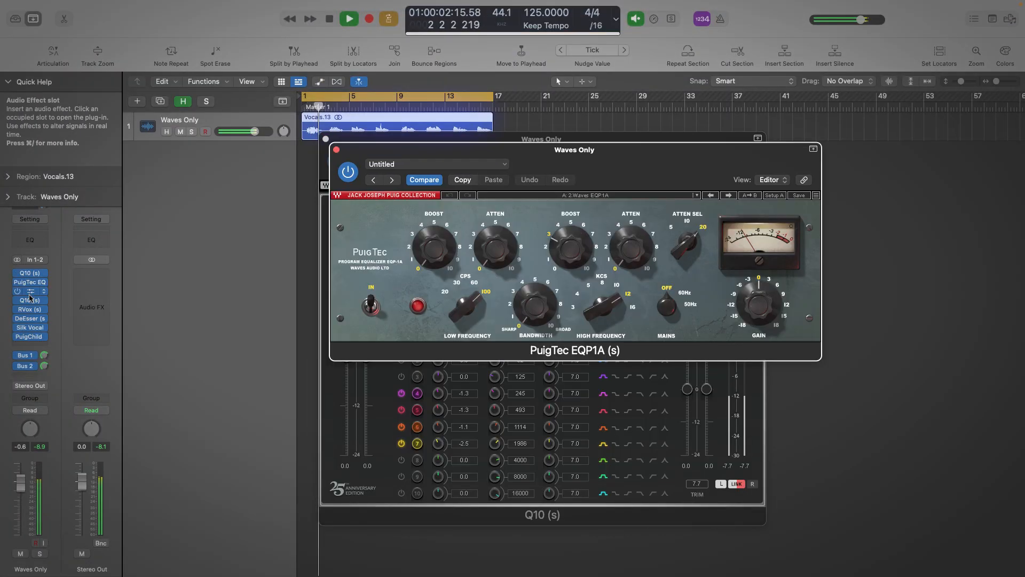
left_click(27, 291)
left_click(28, 304)
left_click(28, 310)
left_click(30, 327)
left_click(29, 337)
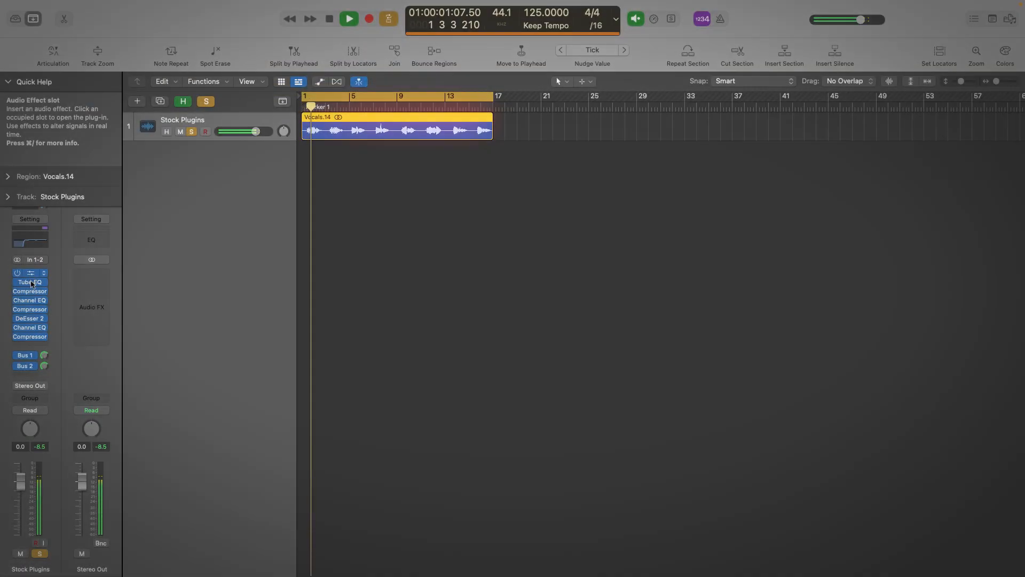
Open every effect on the Stock Plugins track, from the first Channel EQ to the last Compressor, and hide the plug-in windows
left_click(30, 273)
left_click(30, 282)
left_click(29, 291)
left_click(29, 300)
left_click(29, 309)
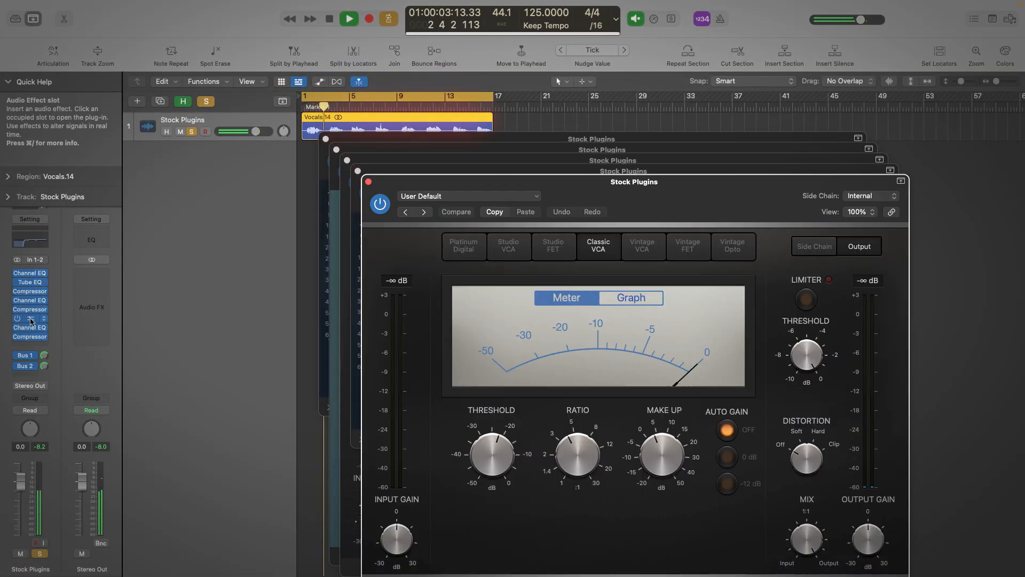
left_click(29, 319)
left_click(30, 327)
left_click(30, 337)
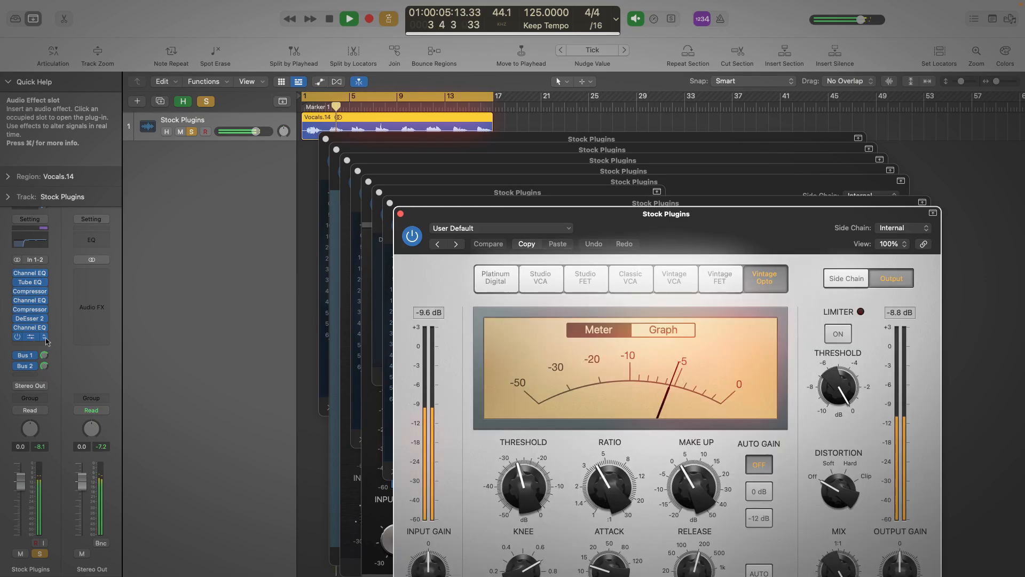
key("v")
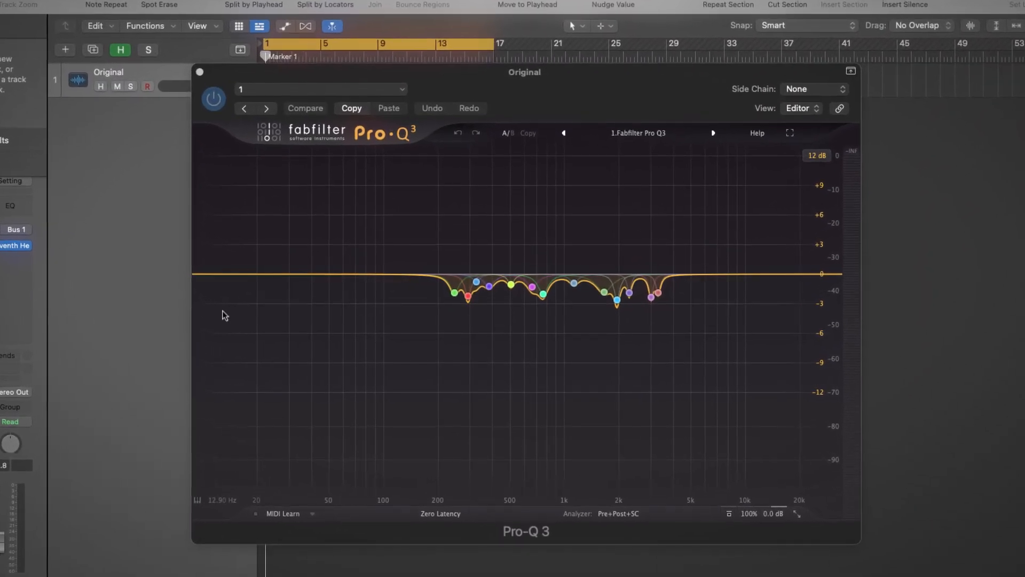
Add a 12 dB/oct low cut at about 171 Hz with a Q of about 1.2 in Pro-Q 3 during playback
key("space")
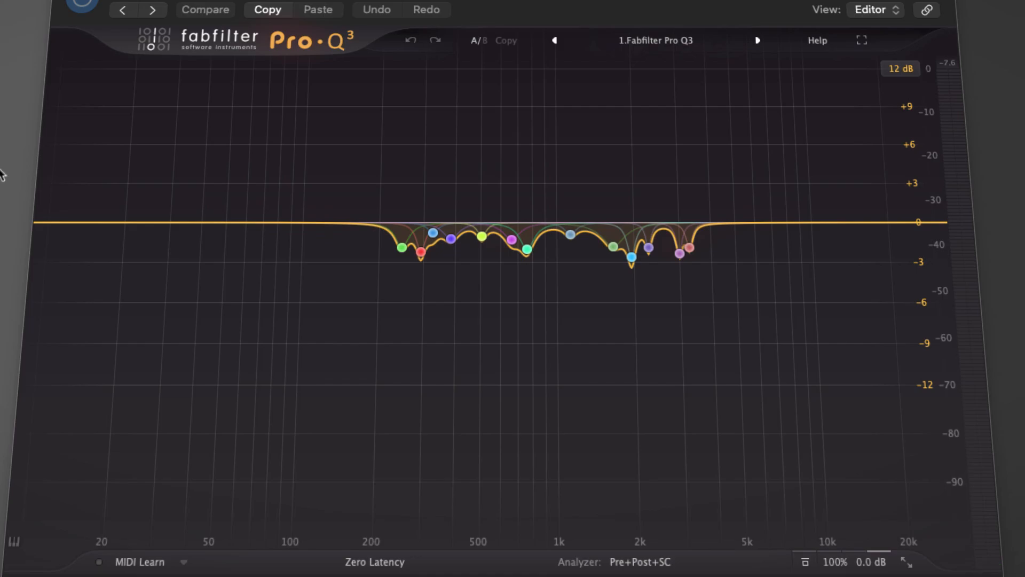
left_click_drag(51, 222, 372, 251)
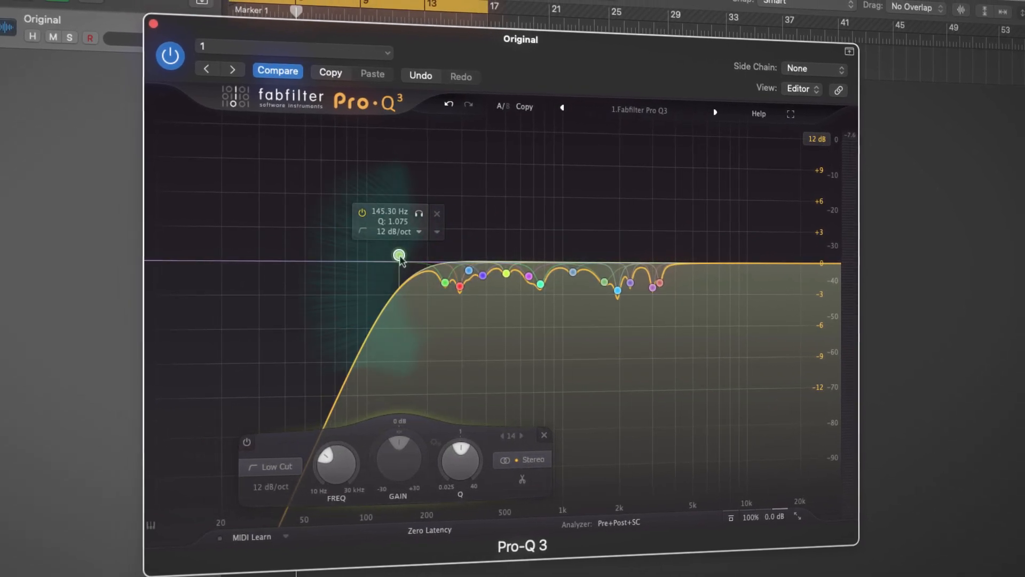
mouse_move(387, 257)
left_mouse_down()
mouse_move(324, 256)
mouse_move(372, 251)
left_mouse_up()
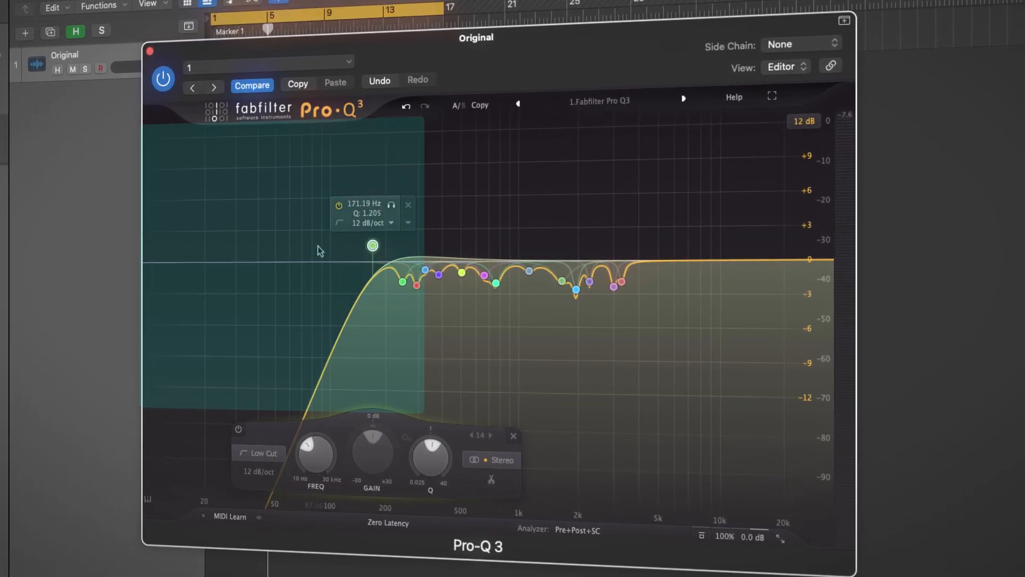
key("space")
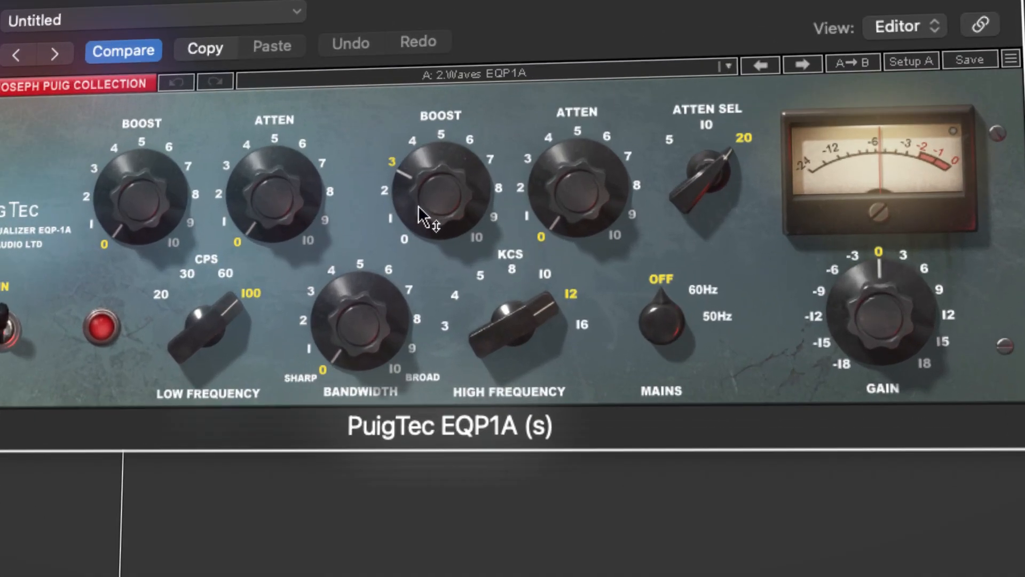
Set the PuigTec EQP1A to 12 KCS high frequency, with the high boost at about 3 and bandwidth at 0
mouse_move(492, 285)
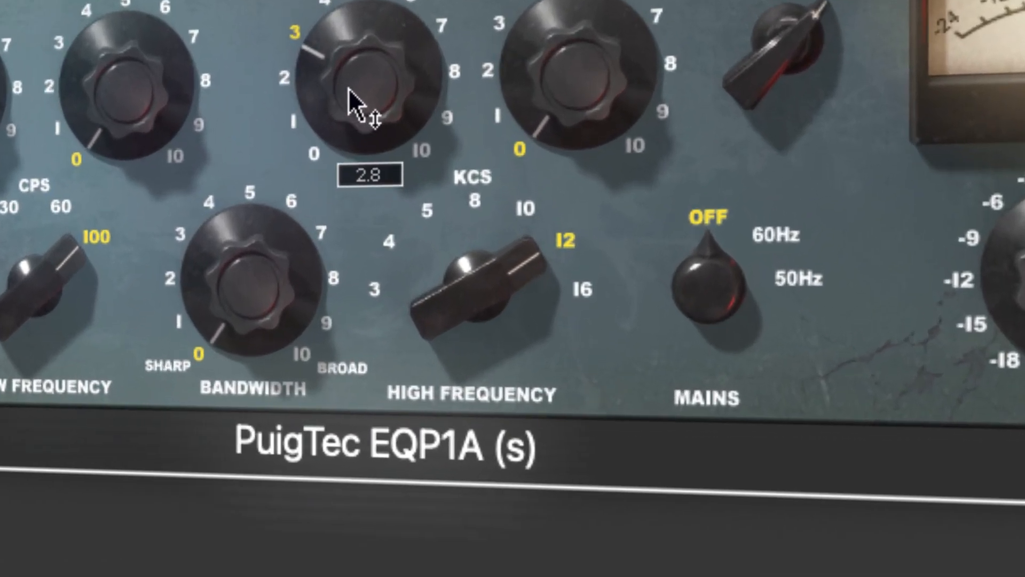
left_click(474, 279)
mouse_move(490, 301)
left_mouse_down()
mouse_move(490, 322)
mouse_move(490, 300)
left_mouse_up()
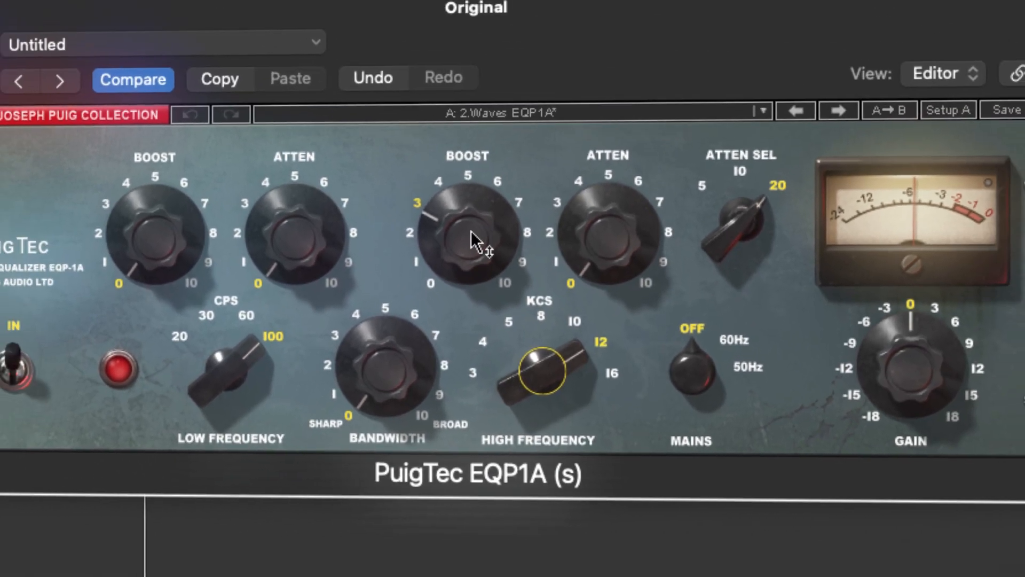
mouse_move(417, 190)
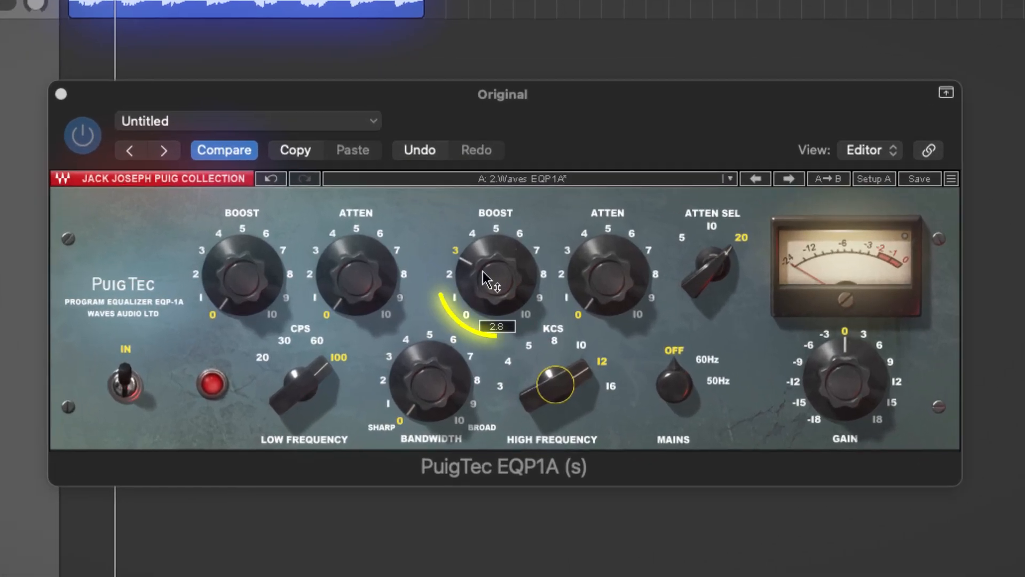
left_click_drag(483, 278, 483, 288)
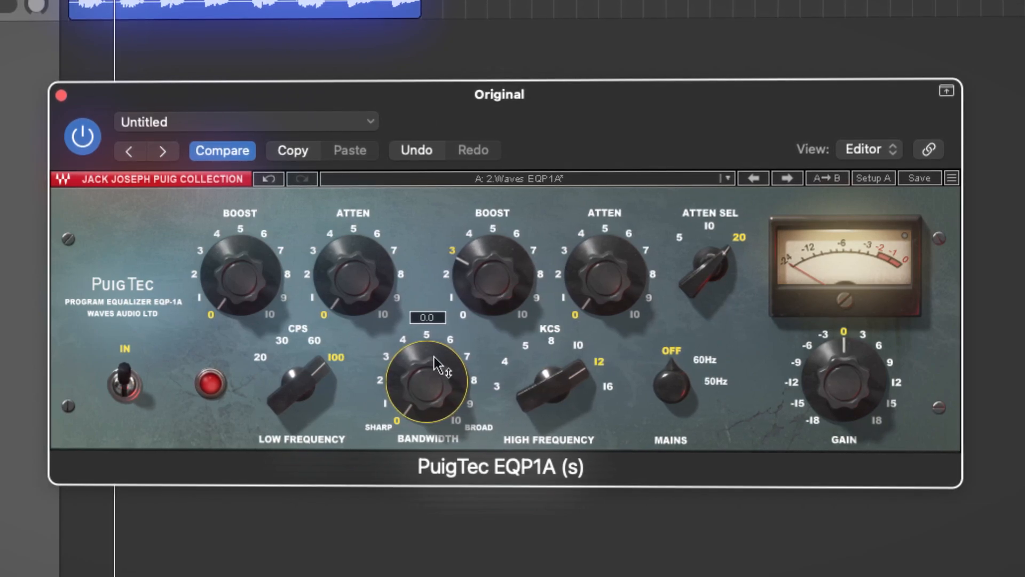
mouse_move(429, 359)
left_mouse_down()
mouse_move(428, 294)
mouse_move(428, 356)
left_mouse_up()
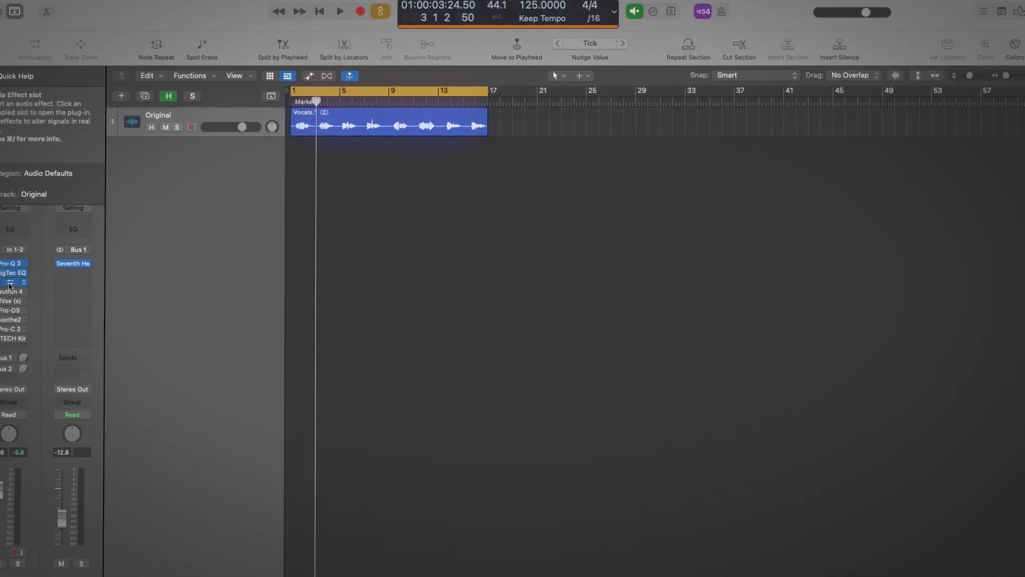
Open the CLA-76 compressor and compare its Blacky and Bluey revisions, ending on Bluey
left_click(9, 286)
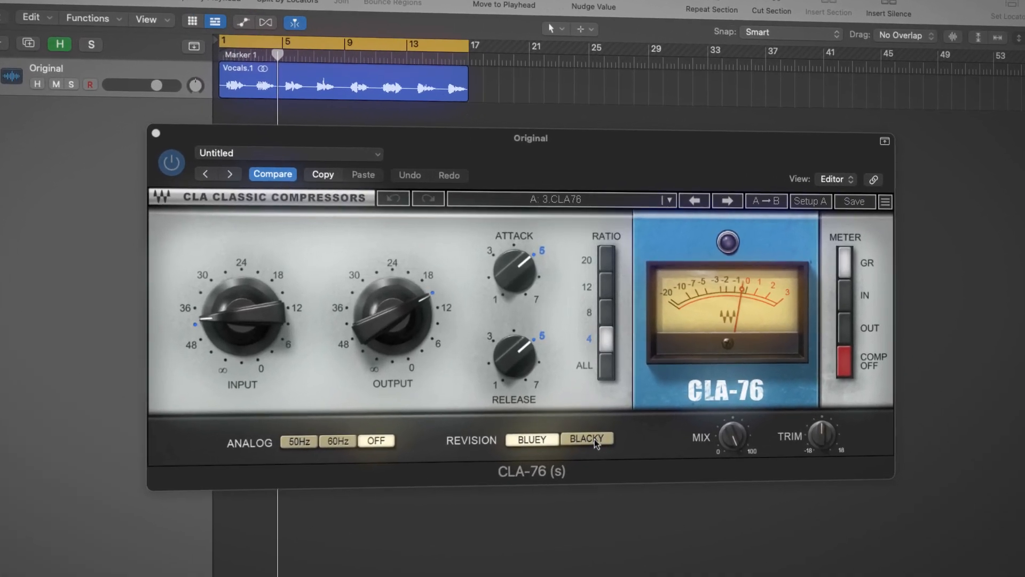
left_click(570, 455)
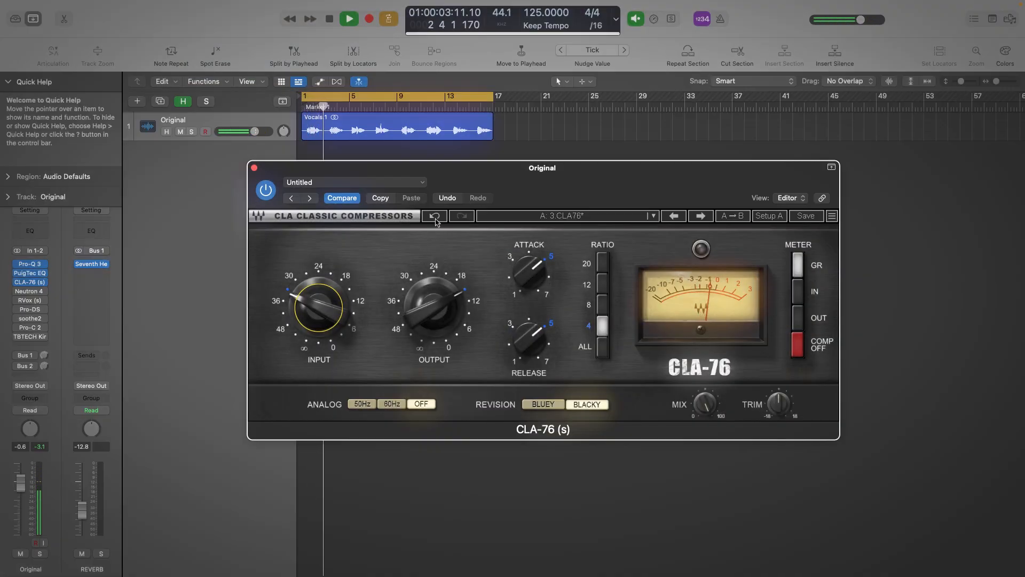
left_click(544, 404)
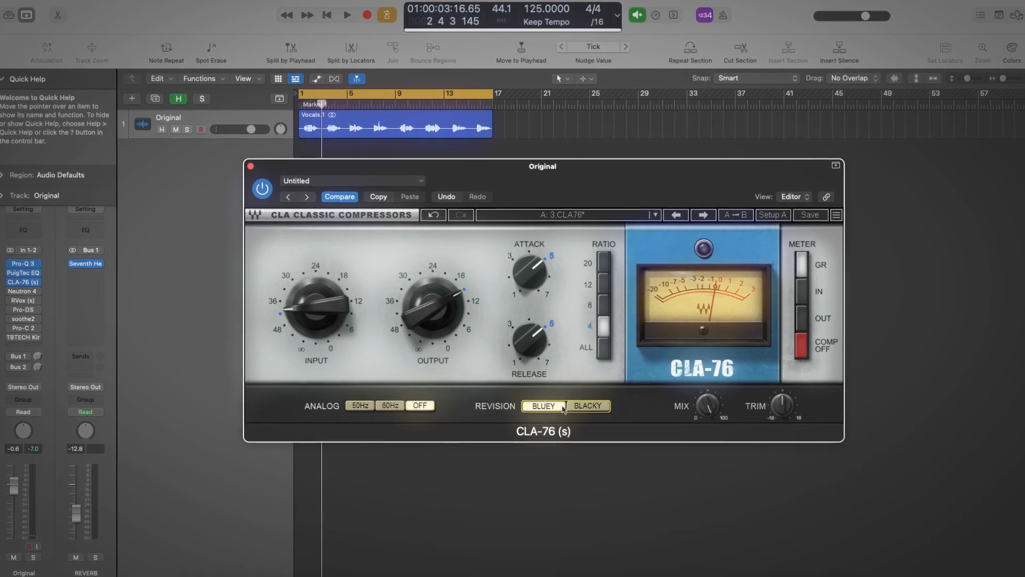
left_click(580, 414)
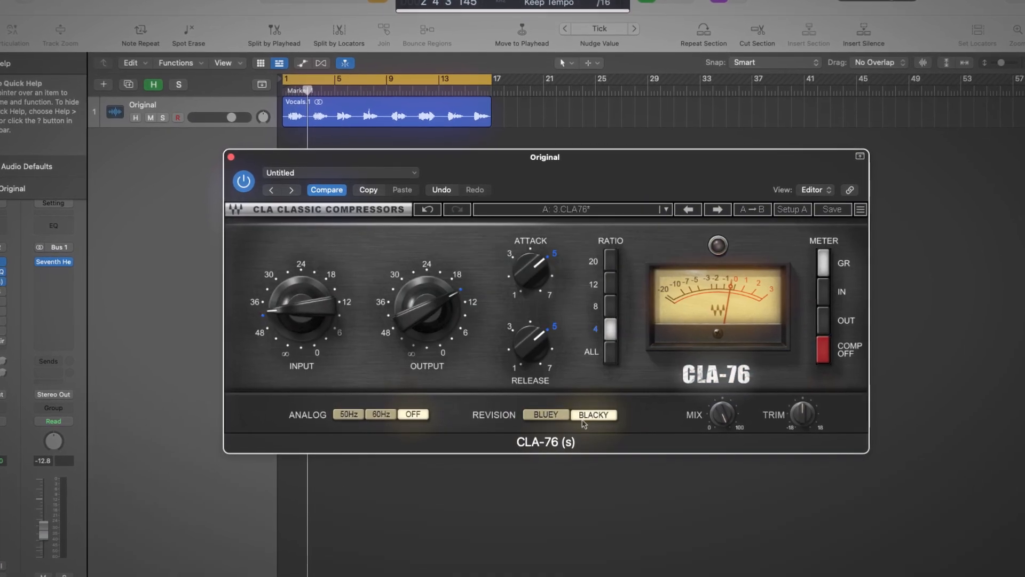
left_click(557, 419)
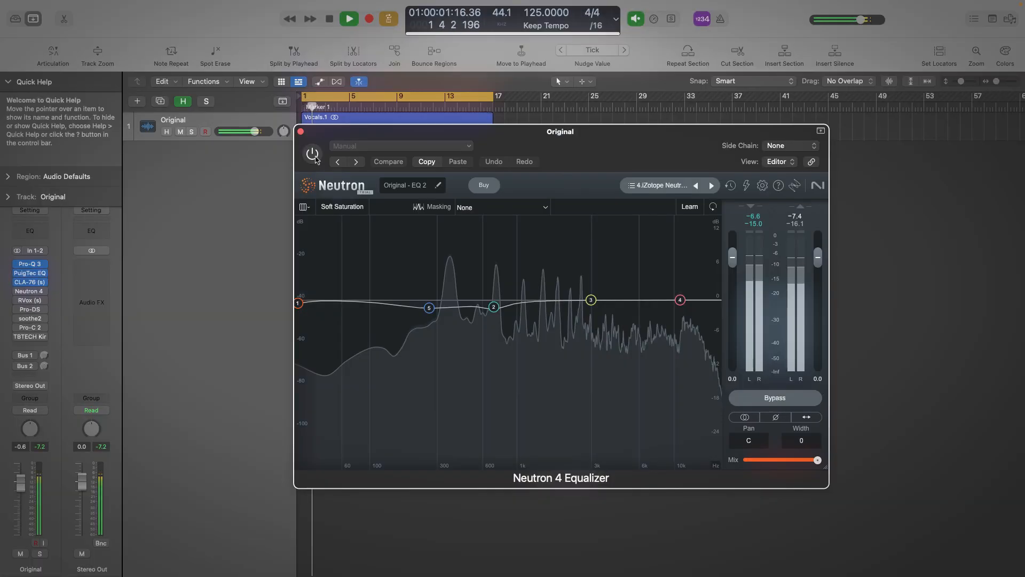
Lower band 3 of the Neutron 4 Equalizer to about -0.8 dB at 2977 Hz and toggle the plug-in's power to compare
left_click_drag(592, 305, 592, 310)
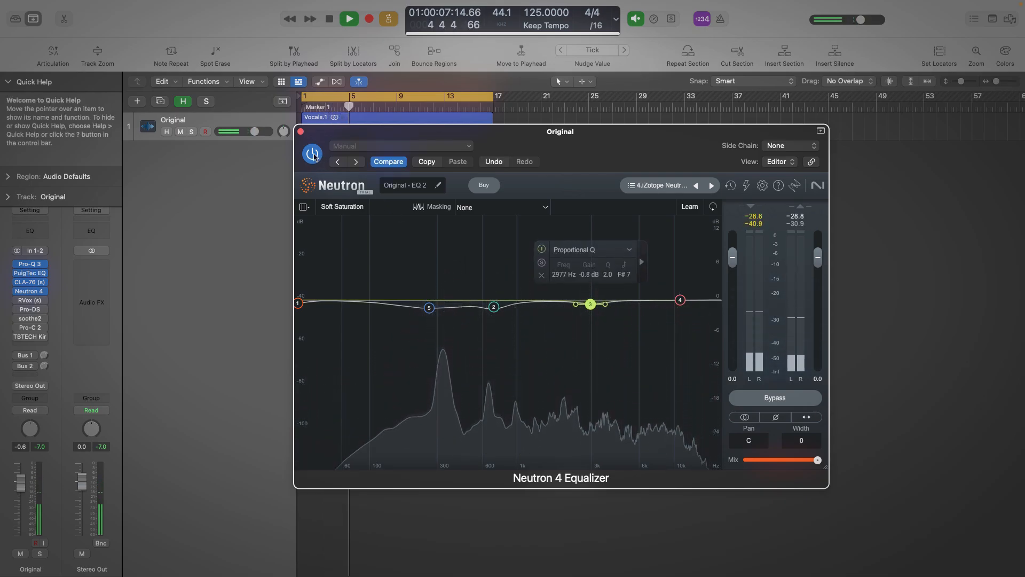
left_click(313, 154)
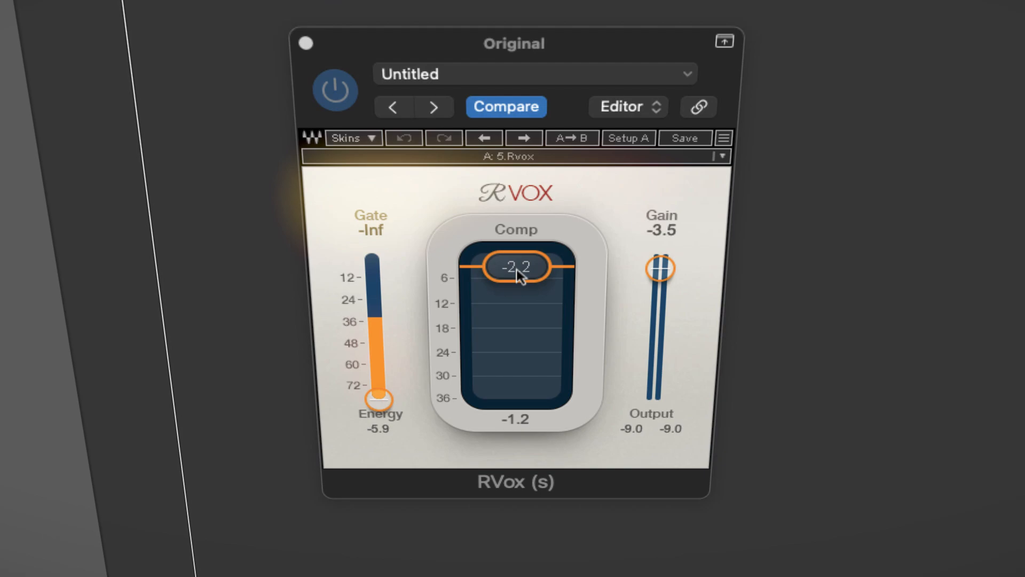
Try the RVox compression at -36.0, undo it, and toggle the plug-in's power to compare
left_click_drag(520, 275, 516, 393)
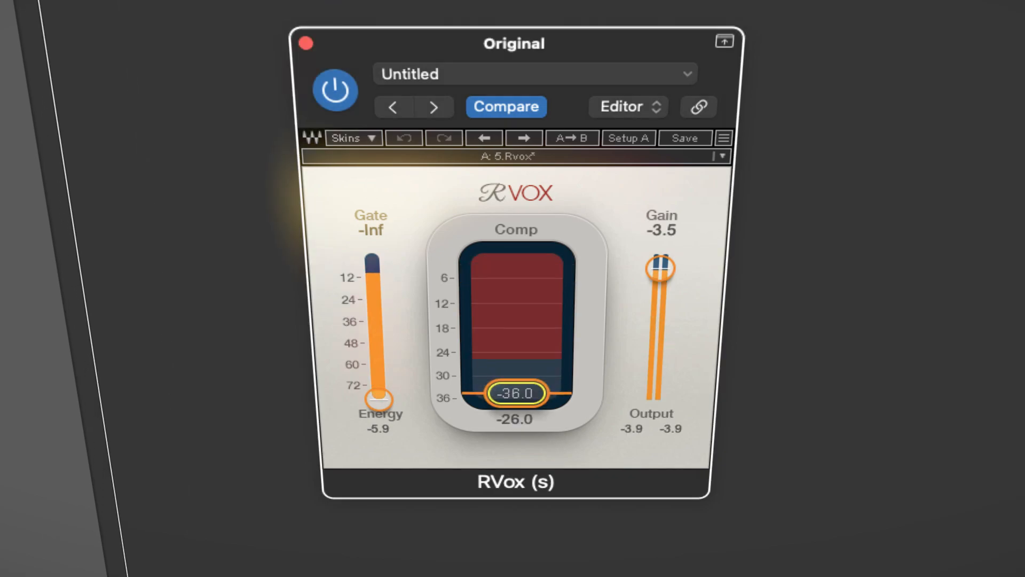
left_click(409, 141)
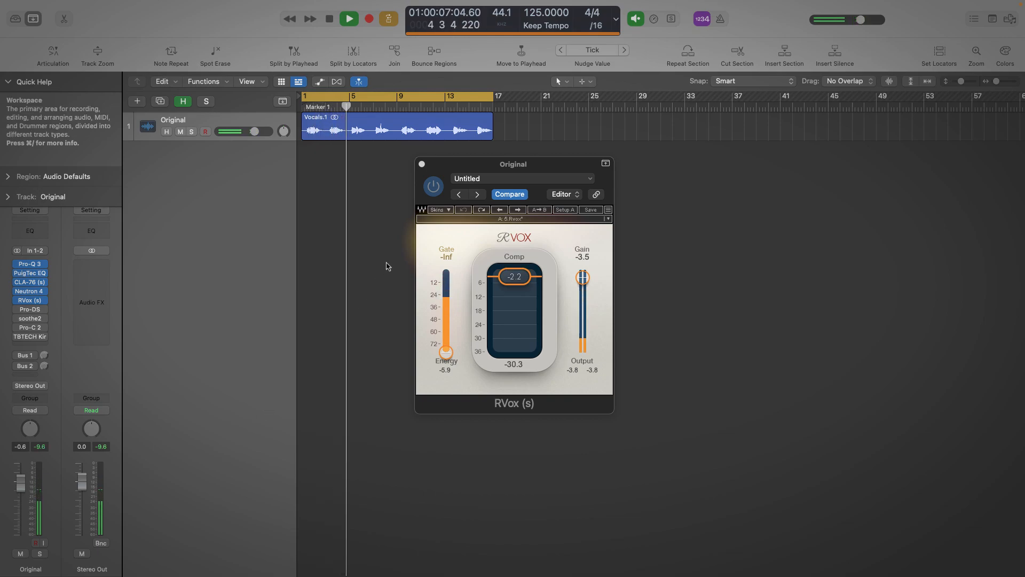
left_click(439, 193)
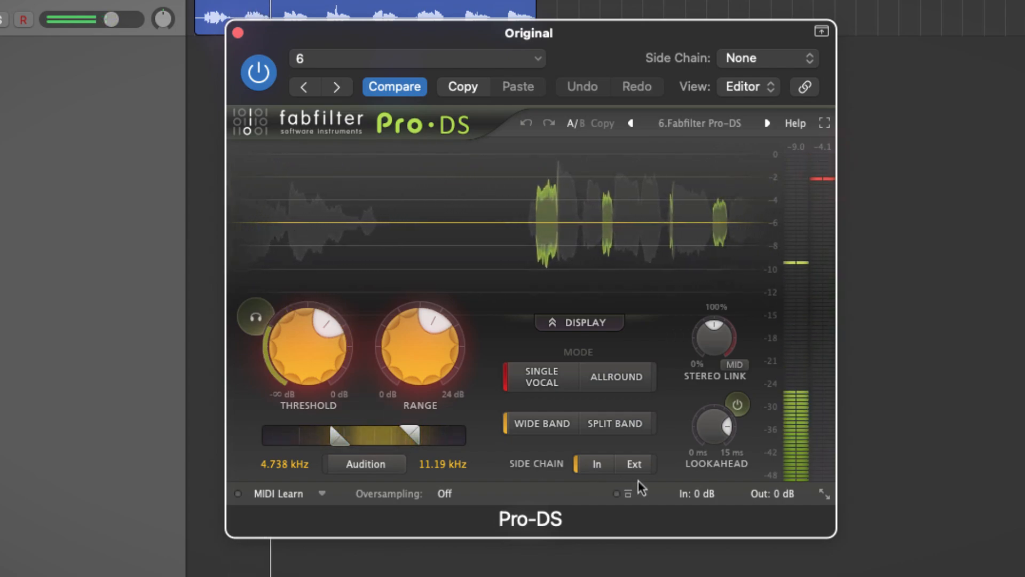
Audition the triggering signal of the Pro-DS threshold during playback and turn the audition off again
left_click(256, 318)
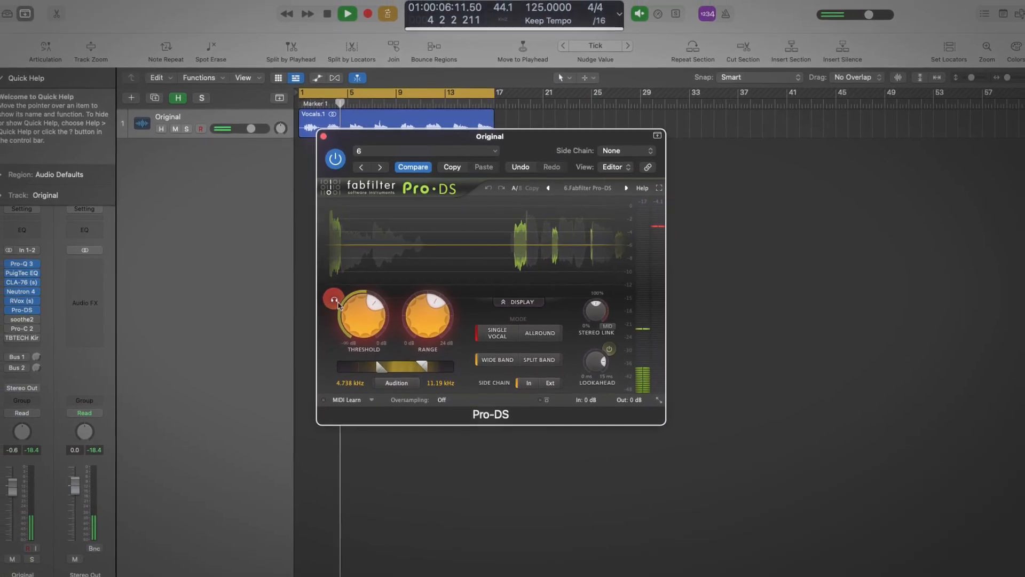
left_click(334, 305)
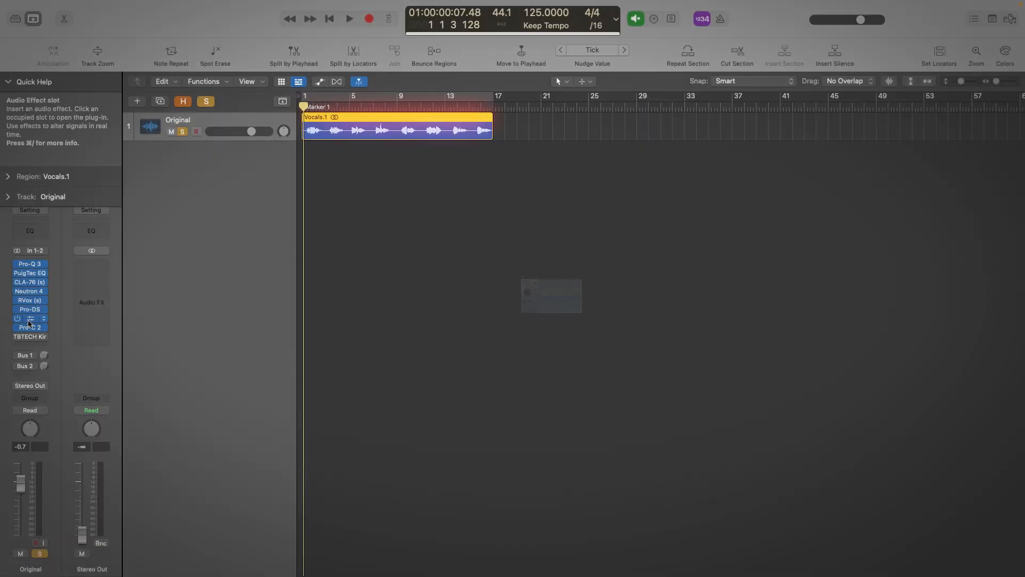
Open soothe2, raise band 1 to about 1.3 dB at 892 Hz, and close the plug-in window
left_click(29, 319)
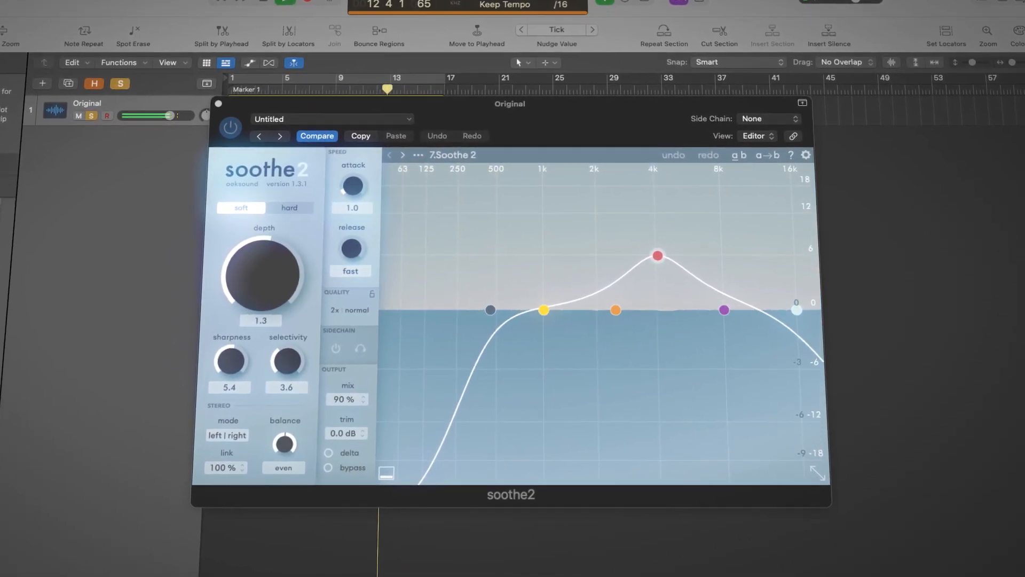
left_click_drag(538, 313, 528, 281)
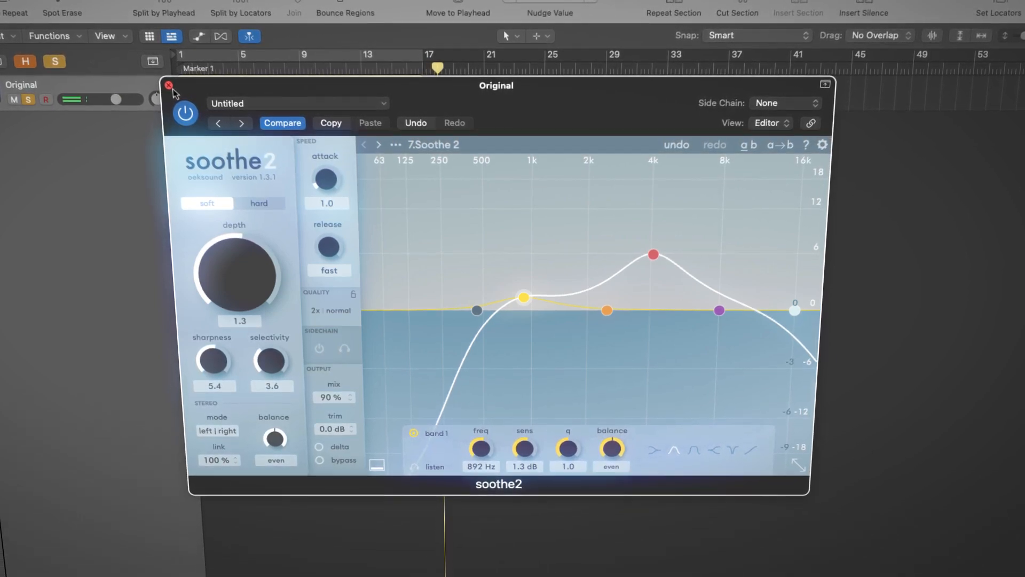
left_click(169, 87)
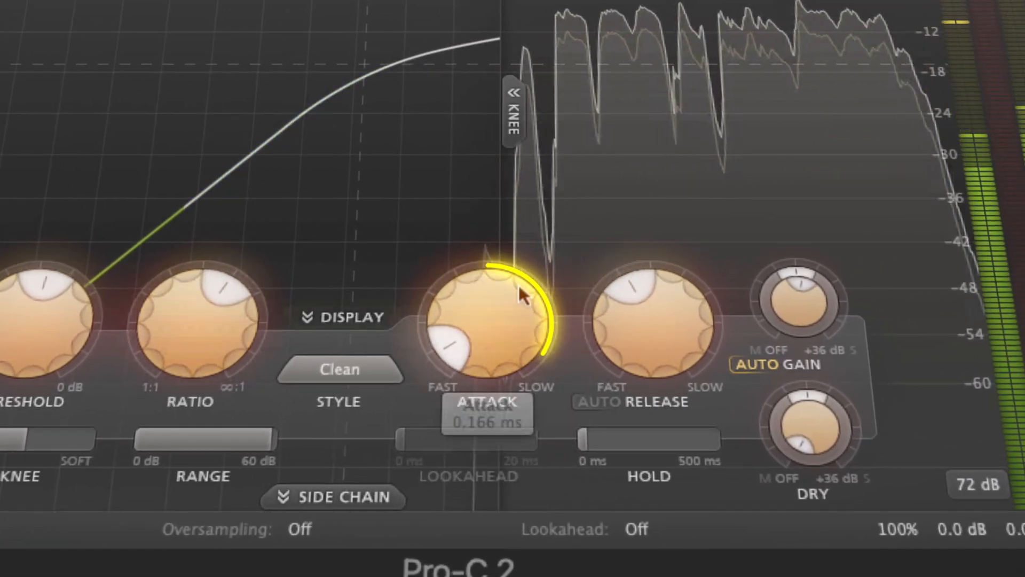
Examine the attack and release controls of the Pro-C 2 compressor
mouse_move(521, 315)
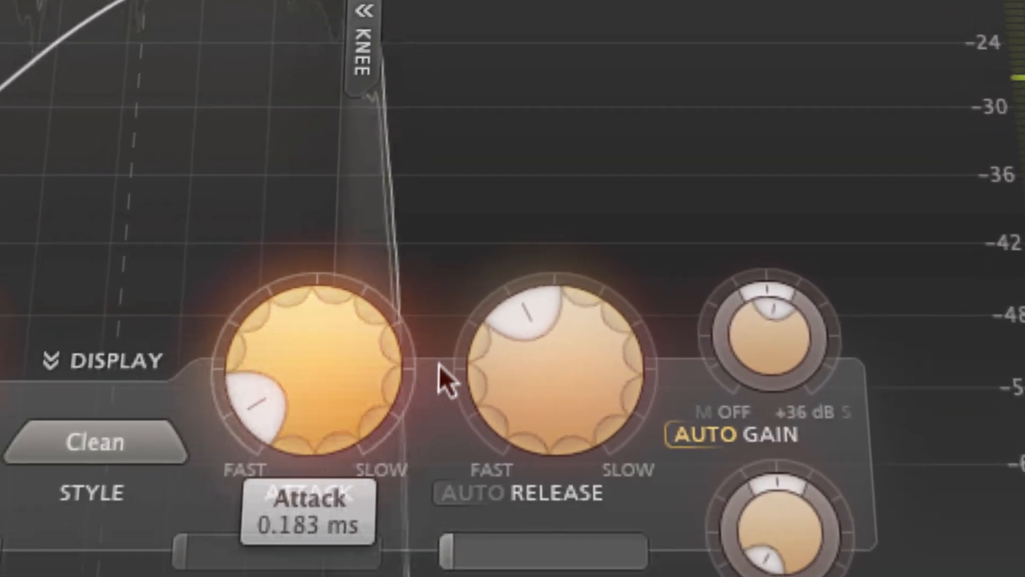
mouse_move(597, 295)
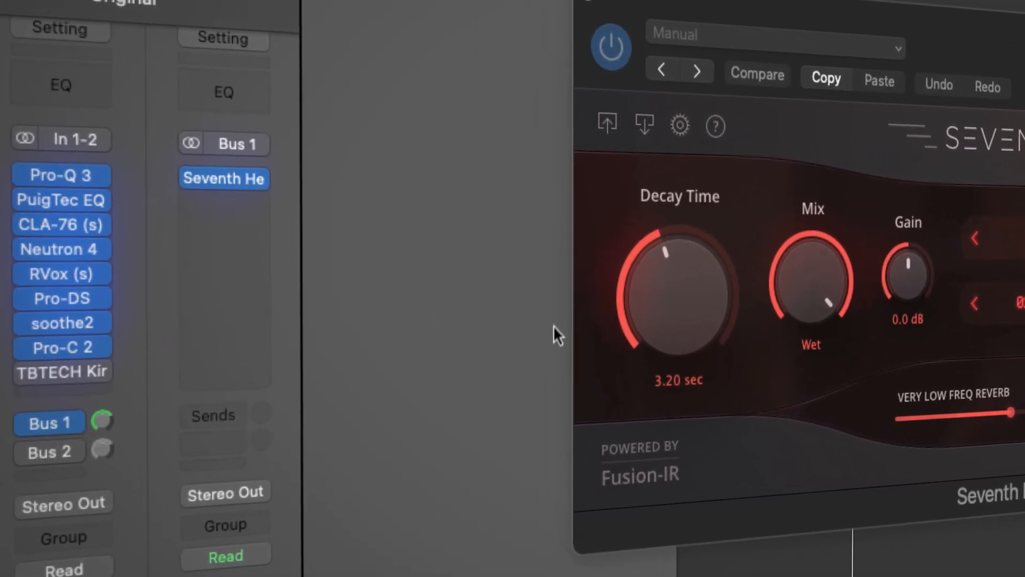
Reopen Seventh Heaven Professional on the REVERB channel and inspect its Spaces 1 bank and 01 North Church preset
left_click(587, 1)
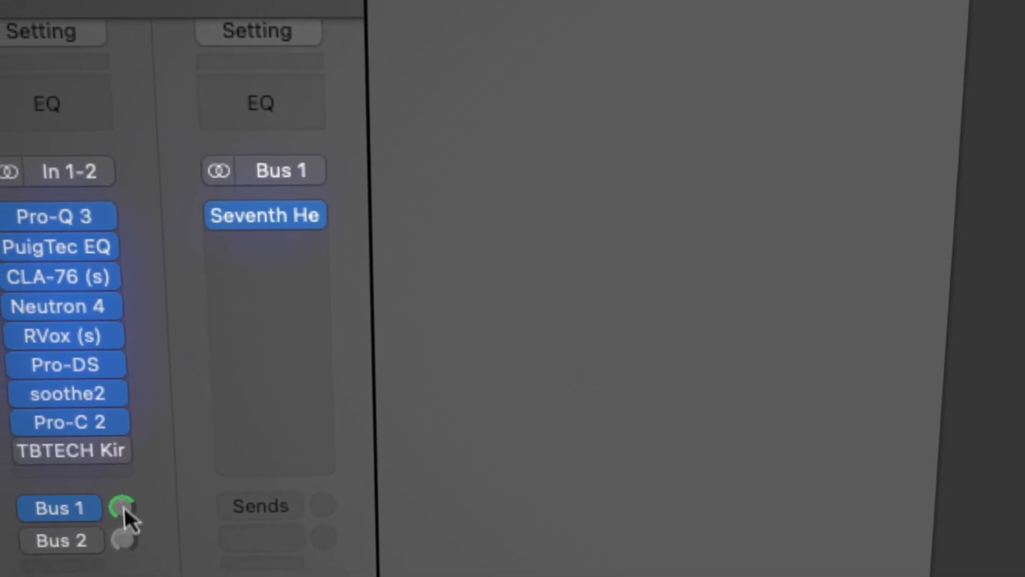
left_click(264, 220)
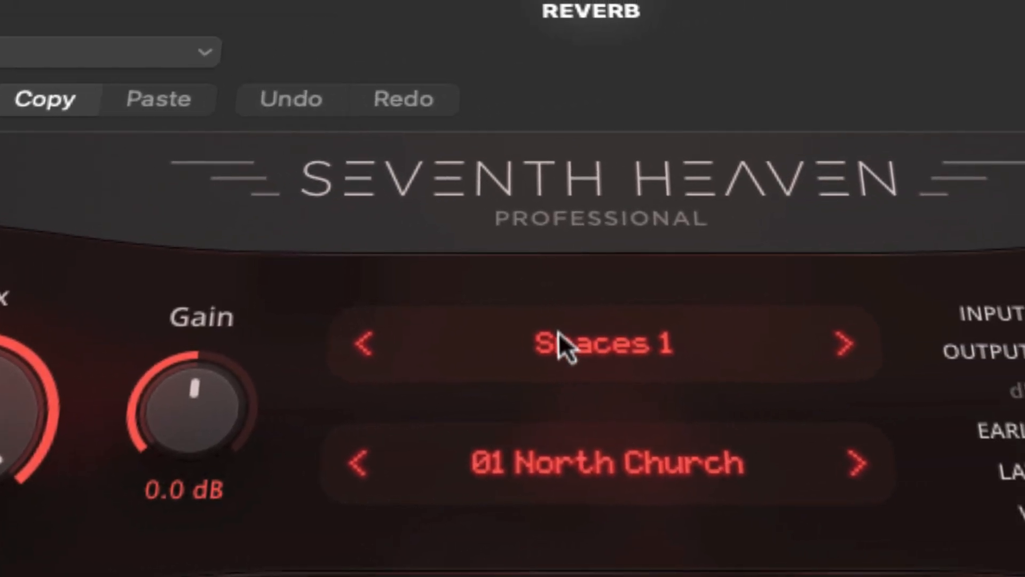
left_click(963, 321)
left_click(910, 316)
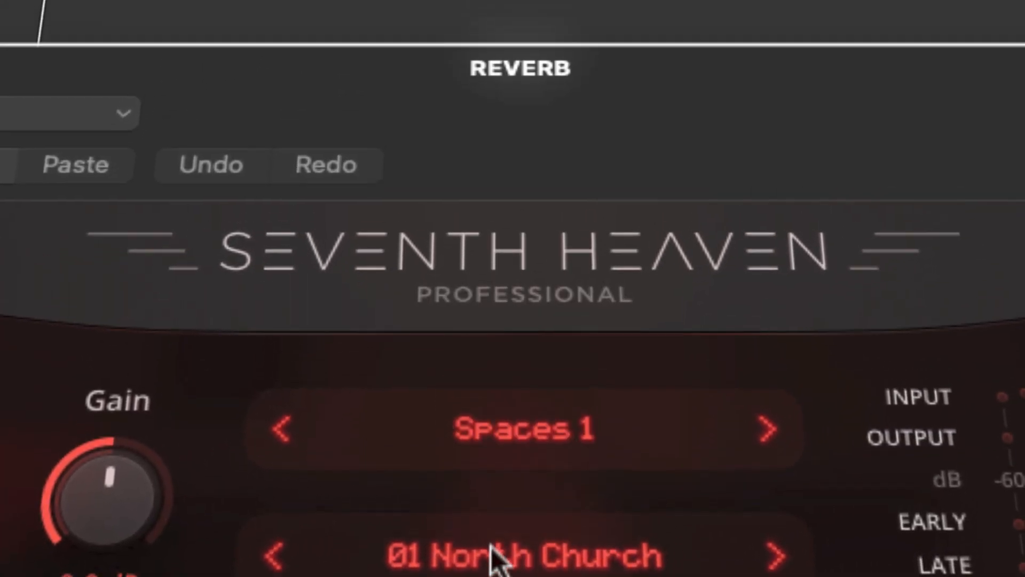
left_click(486, 534)
left_click(508, 124)
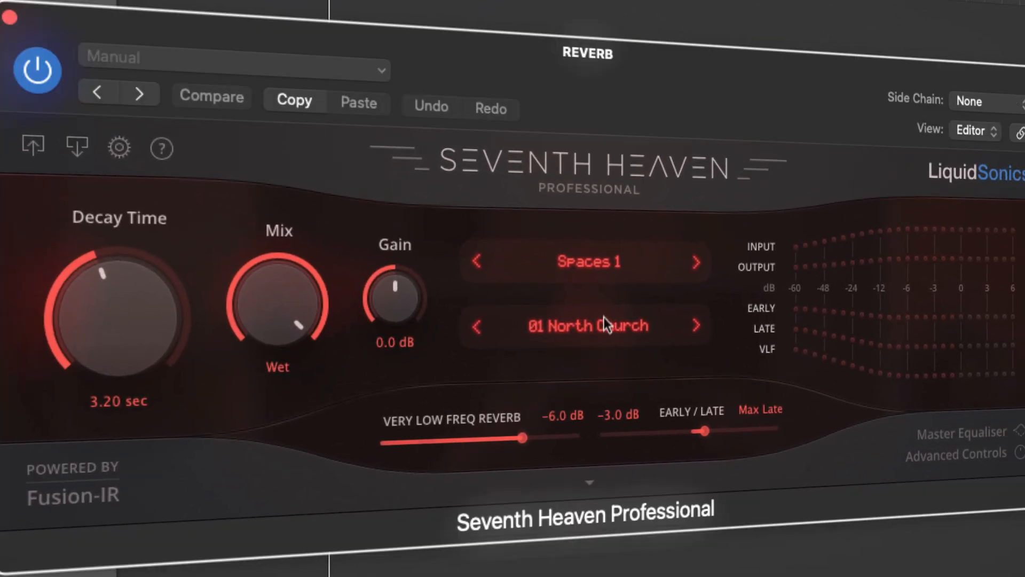
Set the Decay Time of Seventh Heaven Professional to 2.60 sec and go to the REVERB channel's level fader
left_click_drag(128, 323, 171, 325)
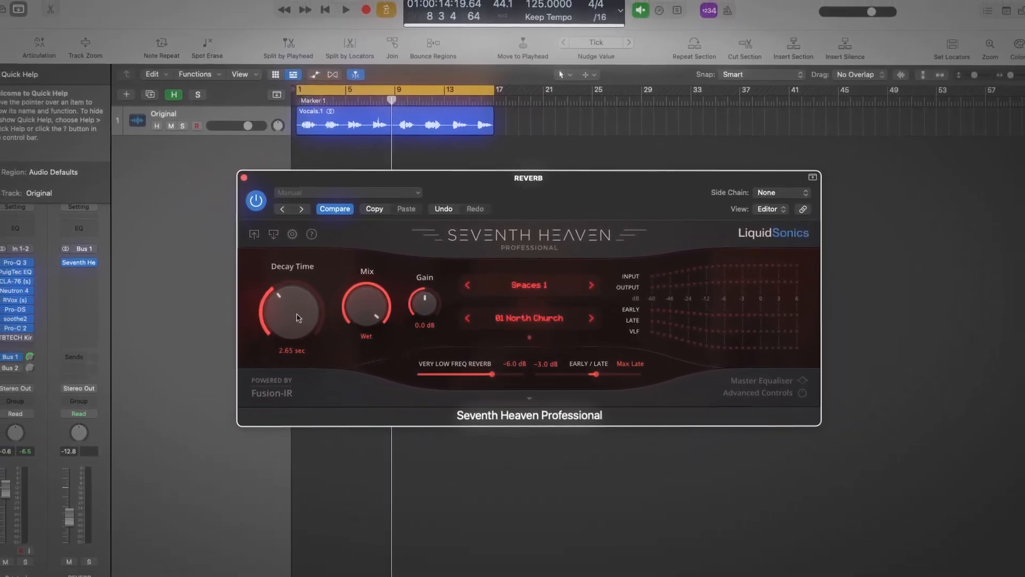
left_click_drag(298, 318, 298, 319)
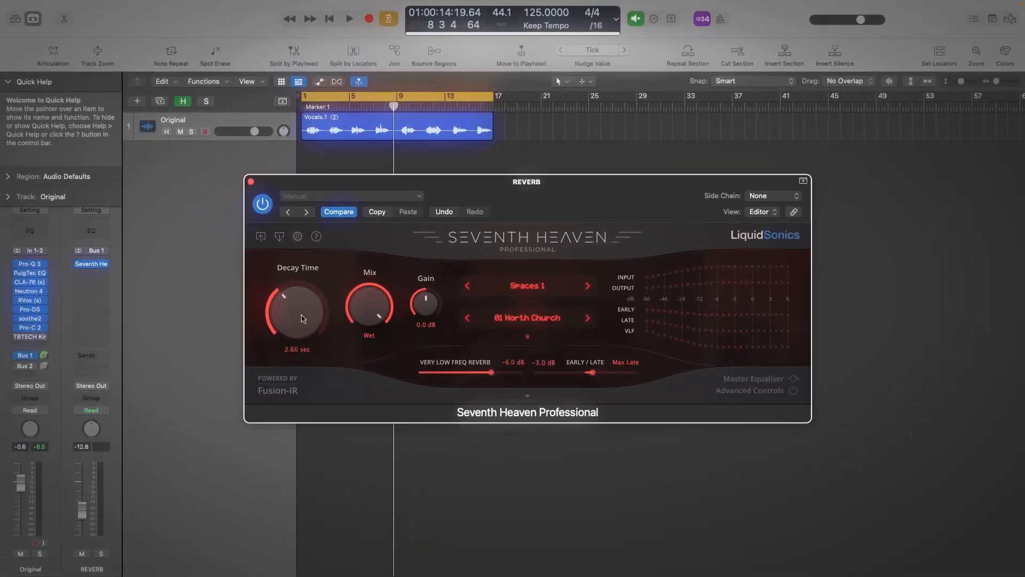
left_click(82, 515)
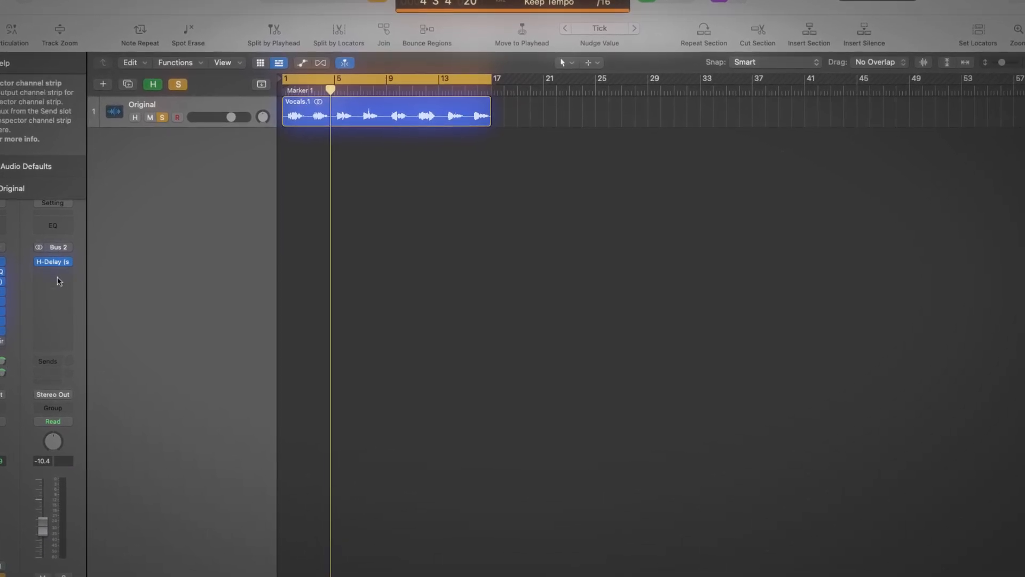
Open H-Delay on the DELAY channel, play the Original vocal through it, and close the plug-in window
left_click(64, 261)
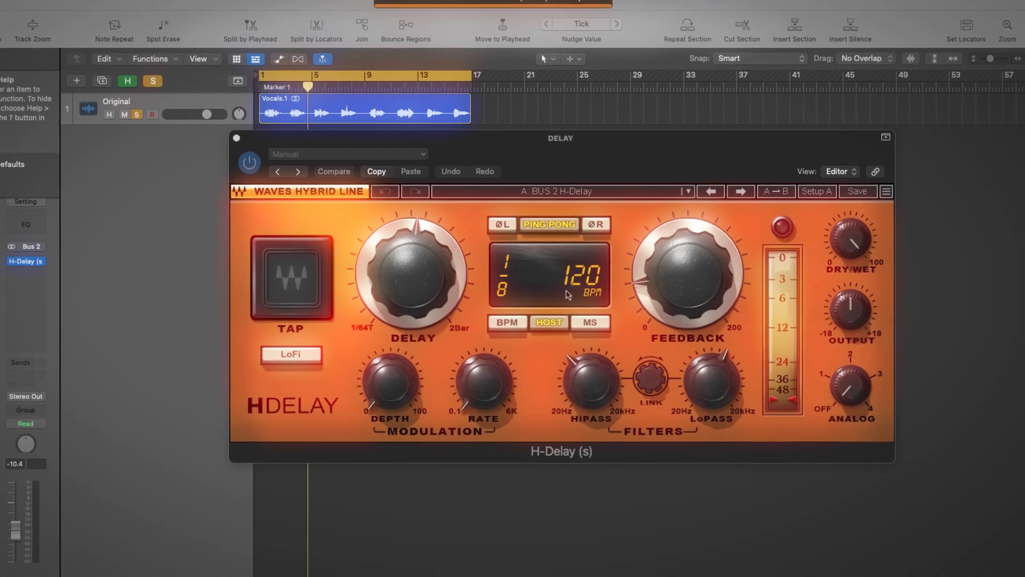
key("space")
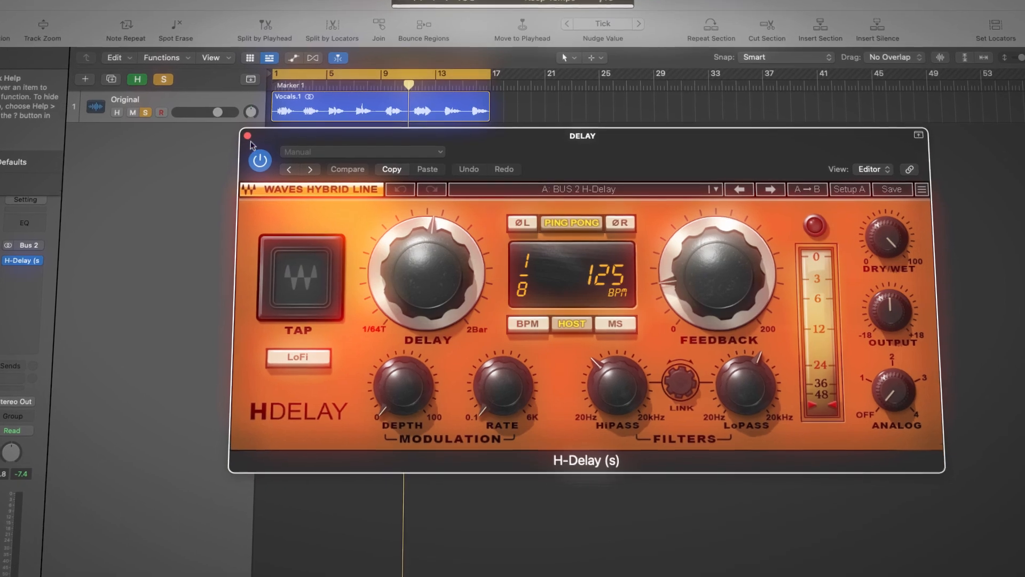
left_click(239, 133)
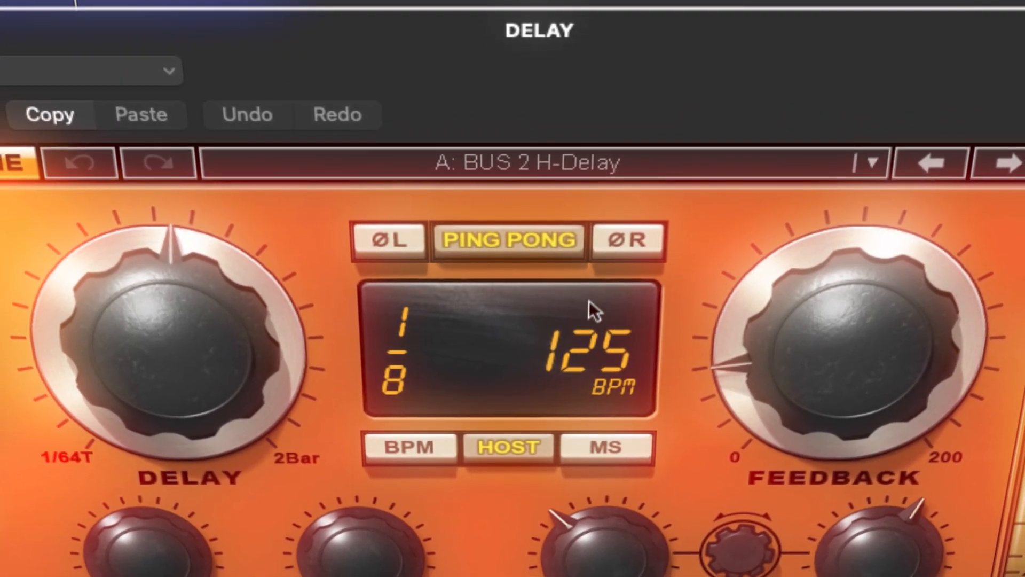
Inspect H-Delay's Ping Pong and HiPass controls, close the plug-in, play the arrangement, and stop playback
left_click(537, 254)
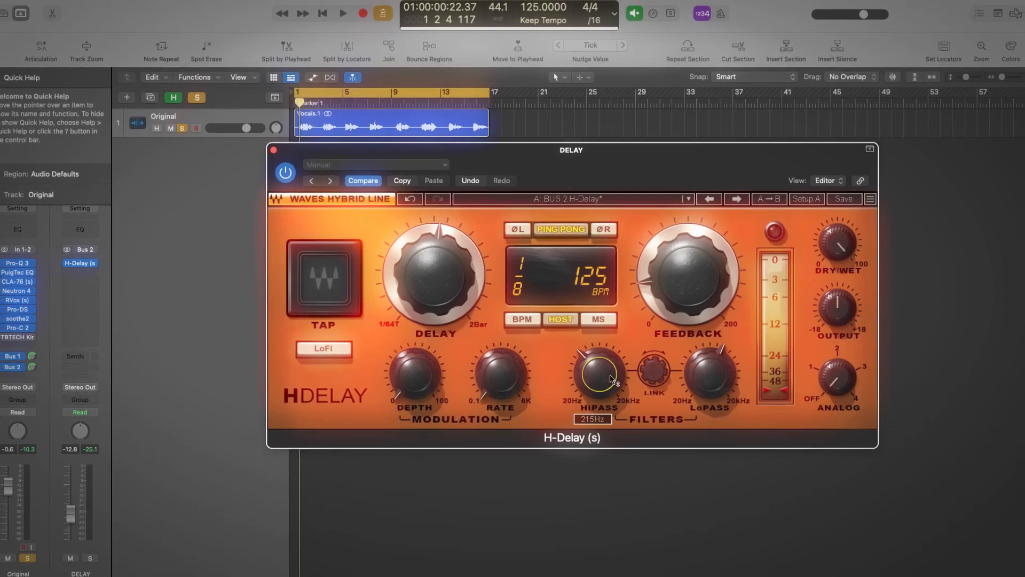
left_click(281, 153)
key("space")
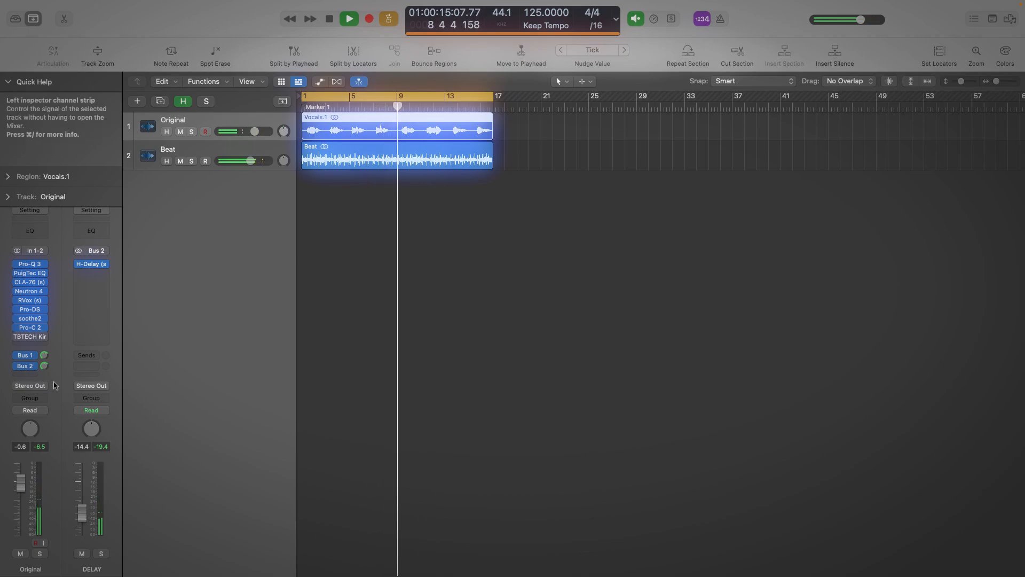
key("space")
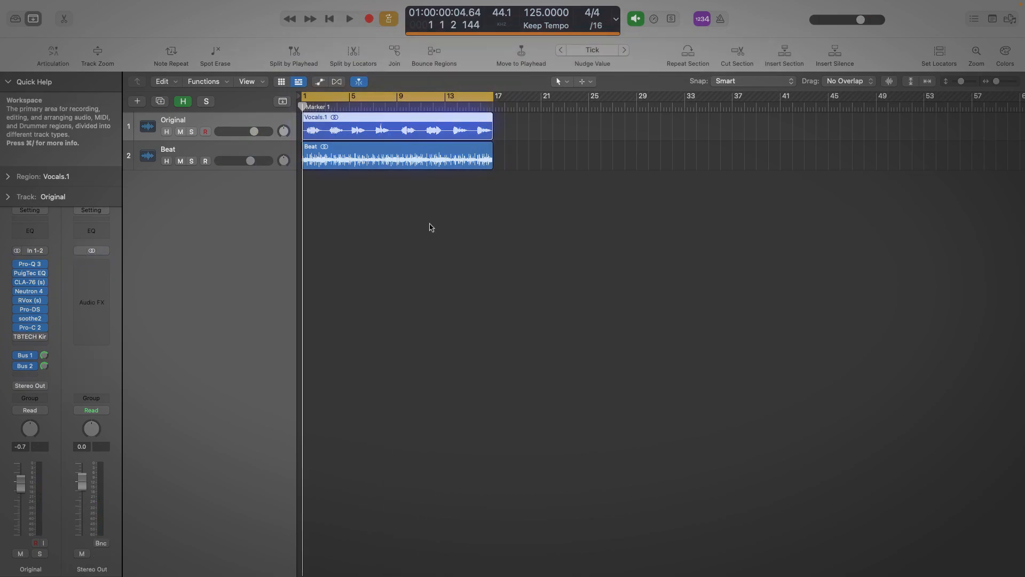
left_click(433, 228)
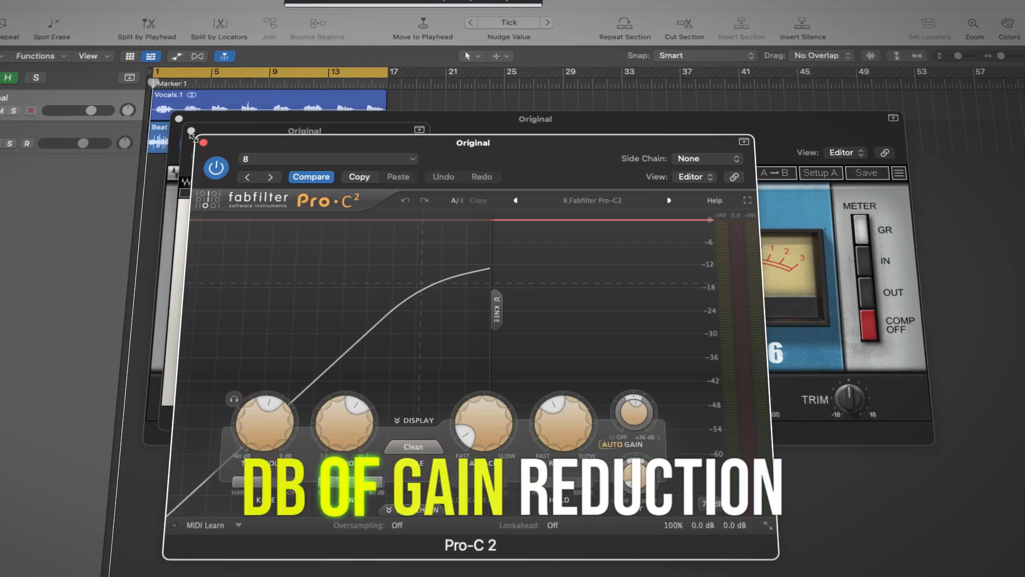
Close Pro-C 2 and the window behind it, try the CLA-76 Input at 30 during playback, and undo the change
left_click(203, 143)
left_click(190, 130)
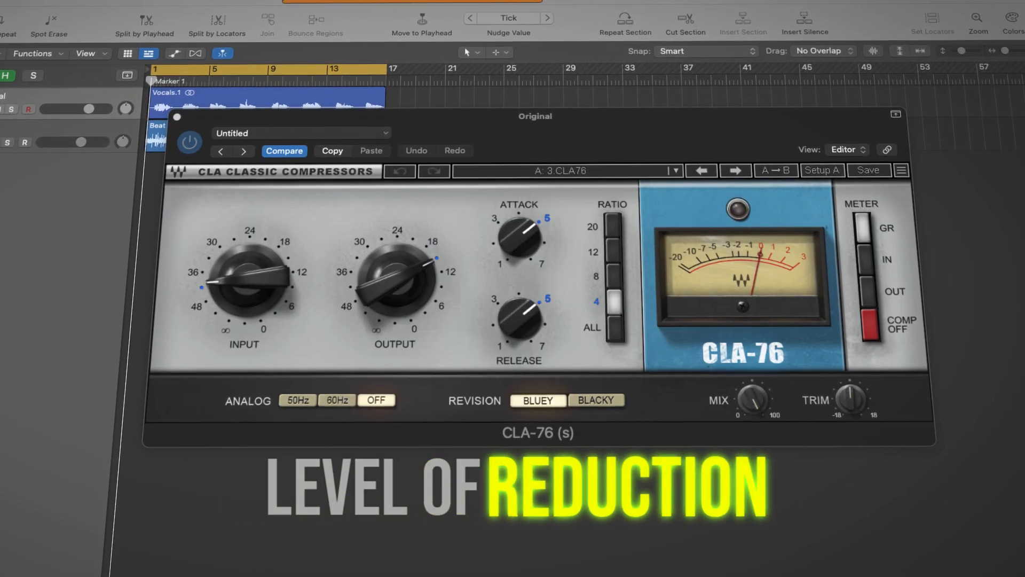
key("space")
left_click_drag(223, 287, 223, 262)
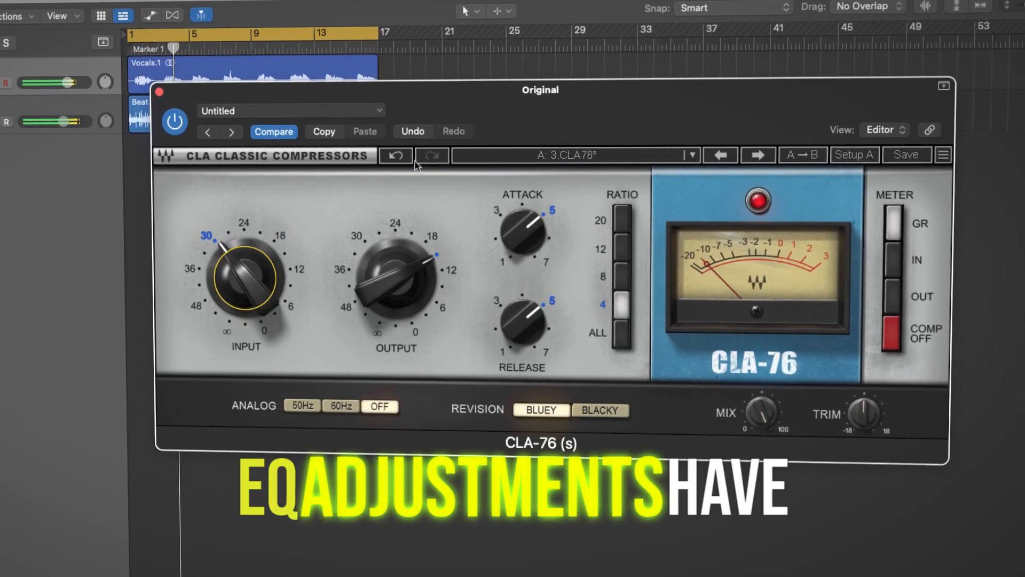
left_click(397, 157)
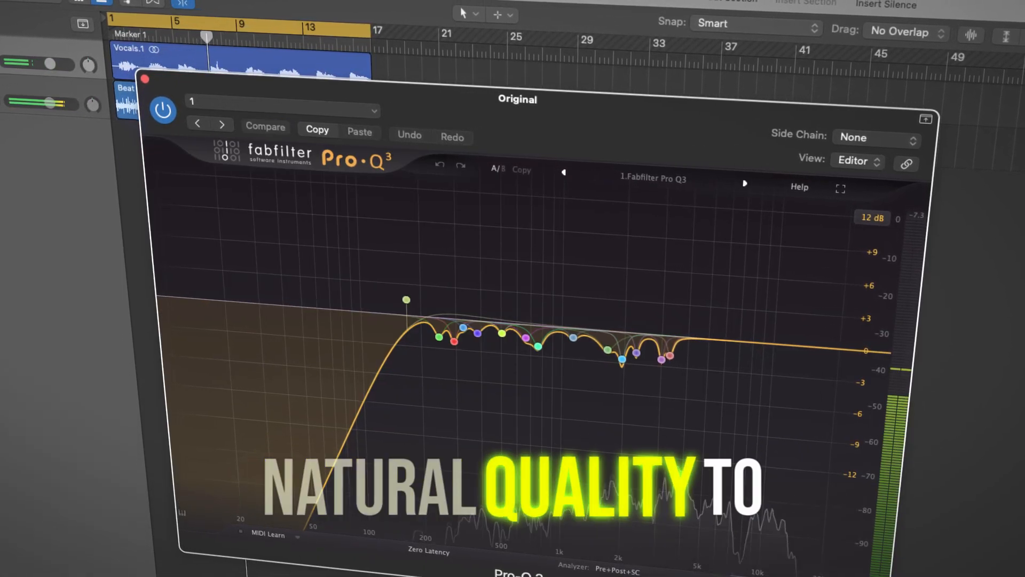
Open the Neutron 4 Equalizer on the Original track and close it along with the Pro-Q 3 and PuigTec EQP1A windows
left_click(31, 292)
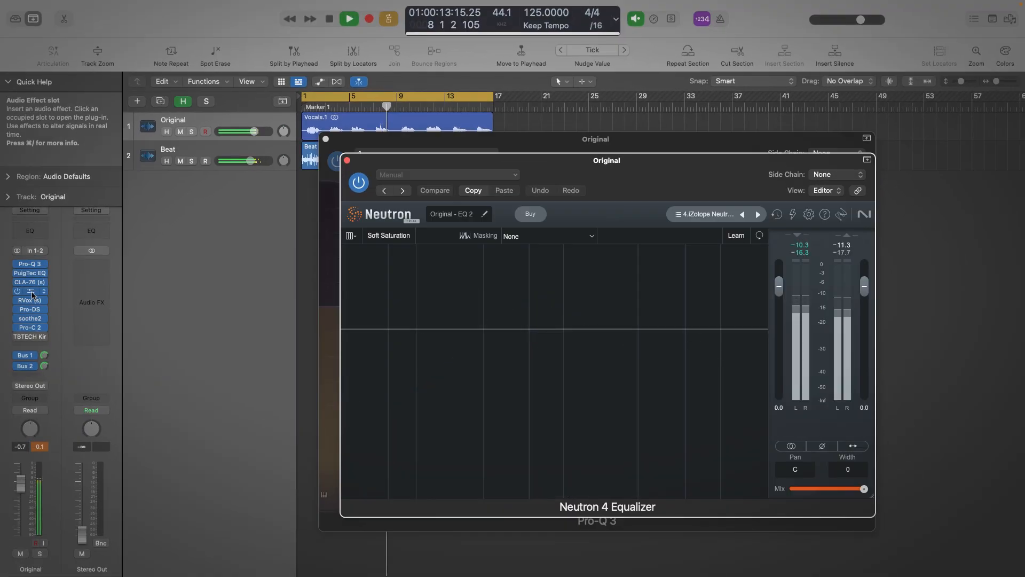
left_click(347, 160)
left_click(326, 139)
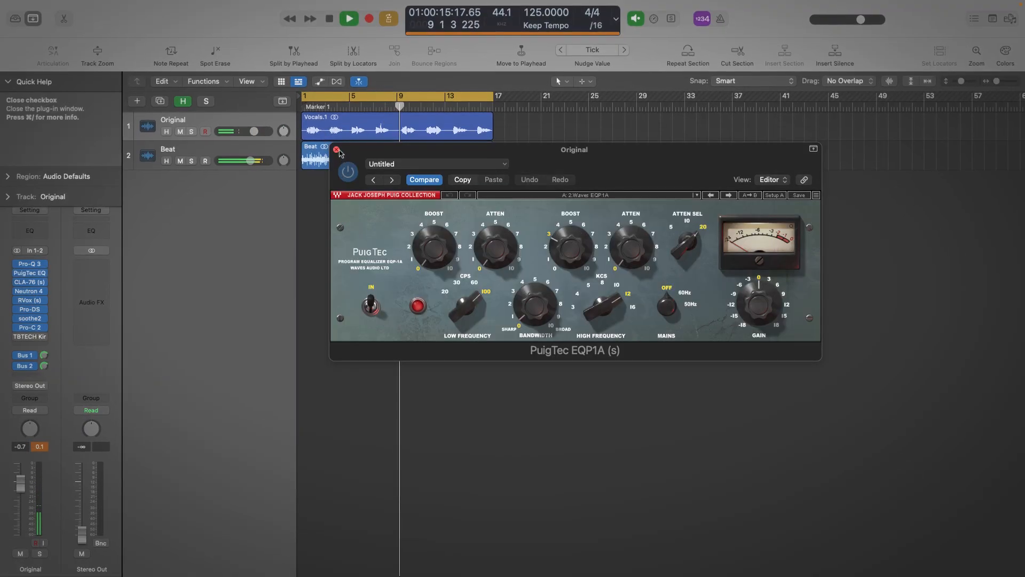
left_click(337, 150)
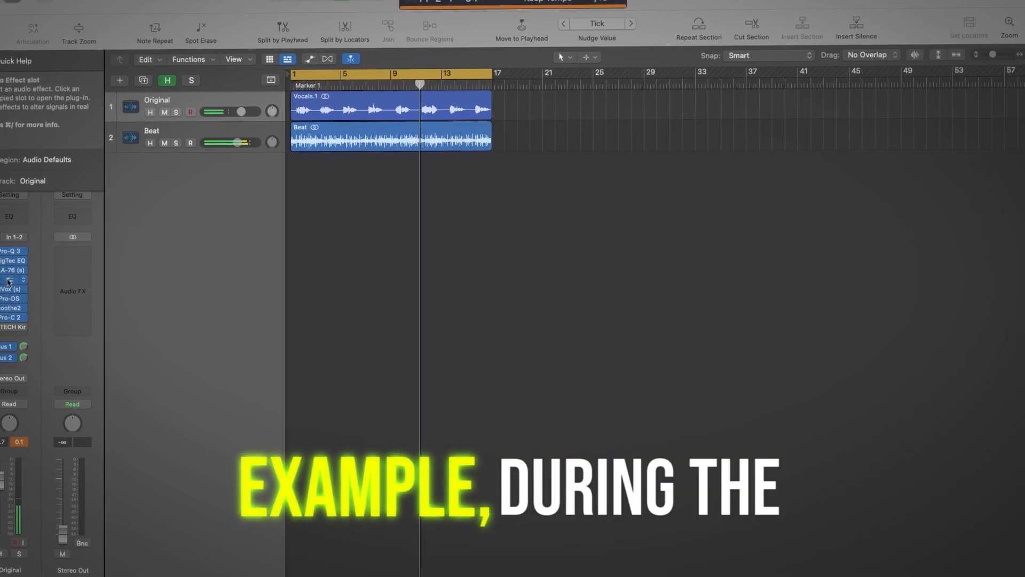
Open Pro-Q 3 on the Original track, try a 12 dB/oct High Cut band at about 15177 Hz, and delete it
left_click(11, 251)
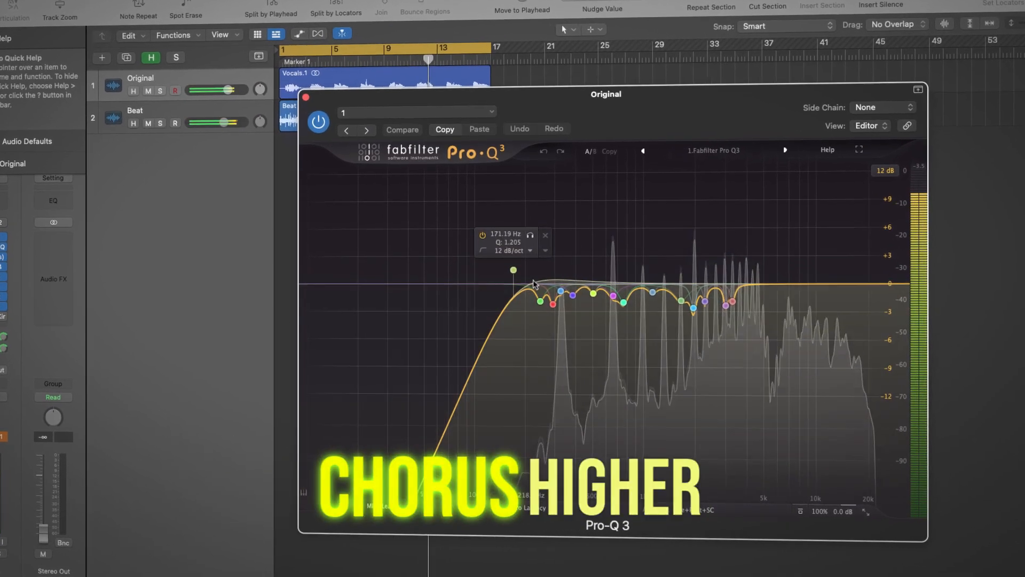
double_click(847, 285)
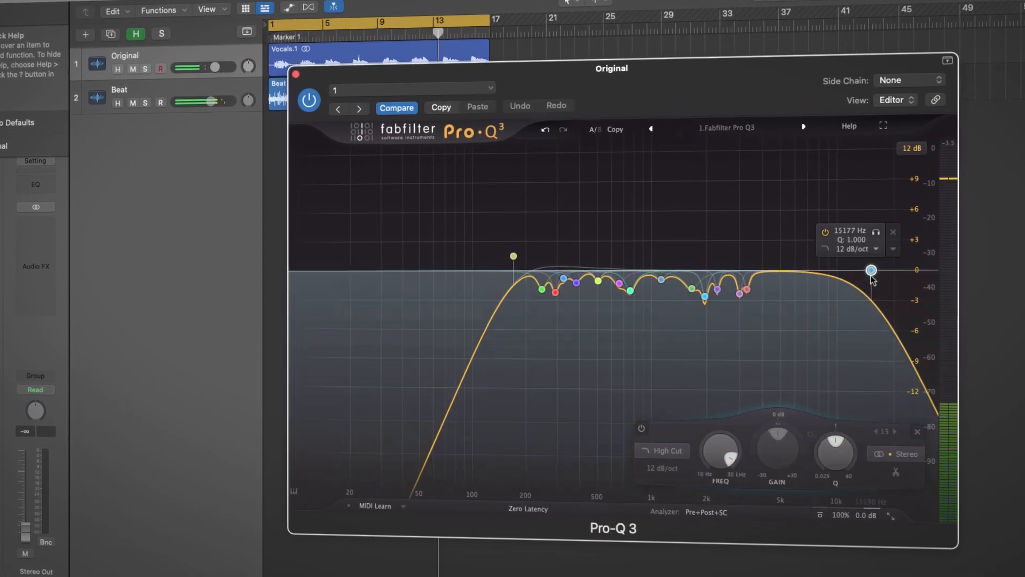
left_click(893, 233)
Try a Bell band at about 12108 Hz with +0.20 dB in Pro-Q 3, delete it, and close the plug-in
left_click_drag(830, 270, 876, 259)
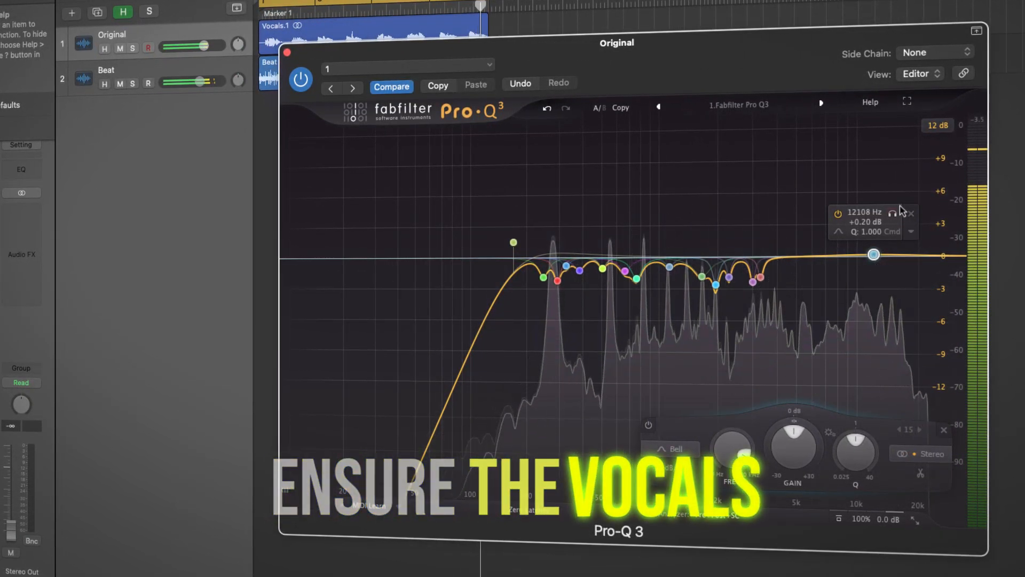
left_click(911, 214)
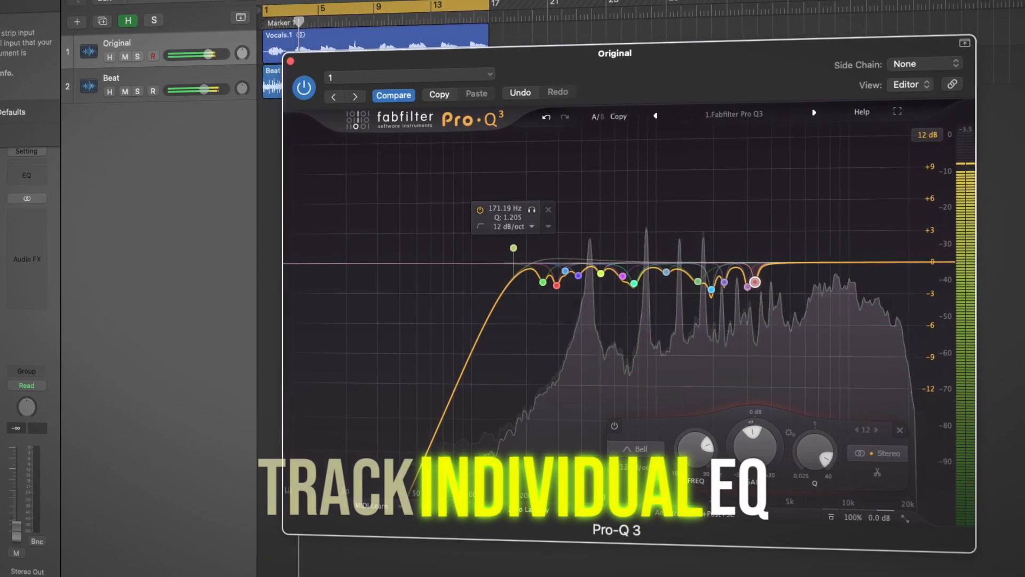
left_click(292, 68)
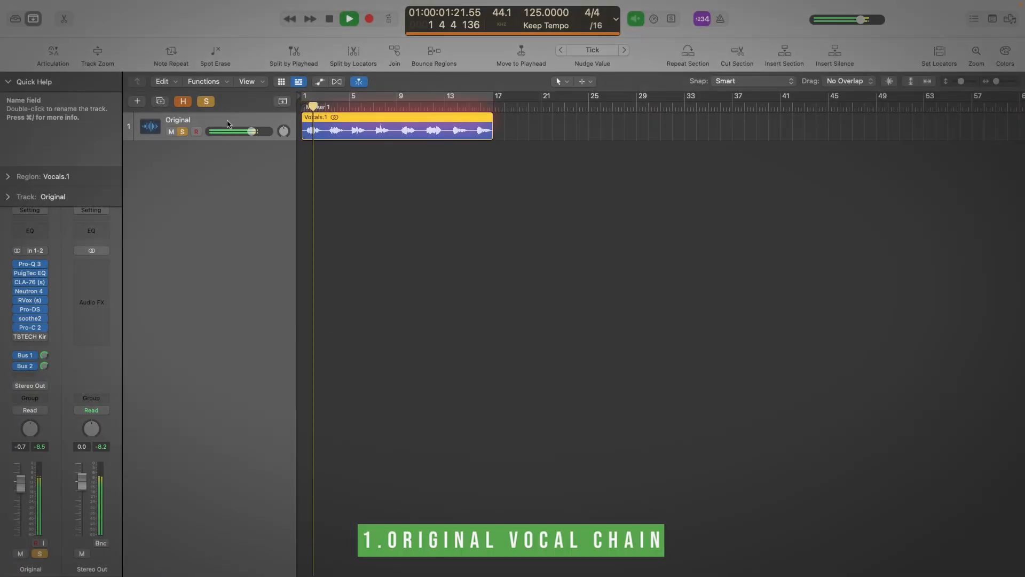
Turn off solo mode, open the Waves Only track's inserts from Q10 through PuigChild during playback, and hide the plug-in windows
left_click(206, 101)
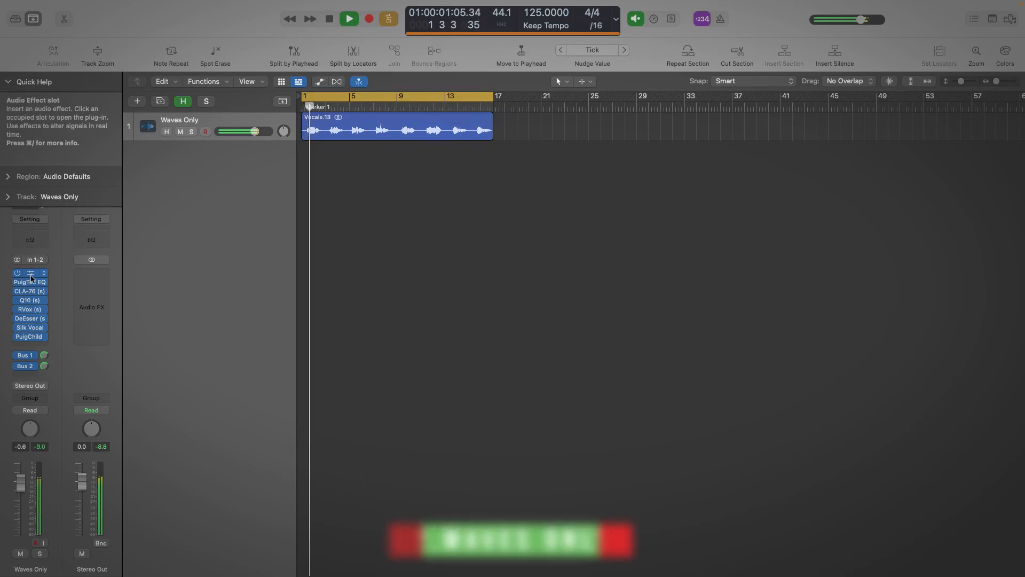
left_click(30, 300)
left_click(30, 282)
left_click(30, 291)
left_click(30, 300)
left_click(29, 309)
left_click(29, 318)
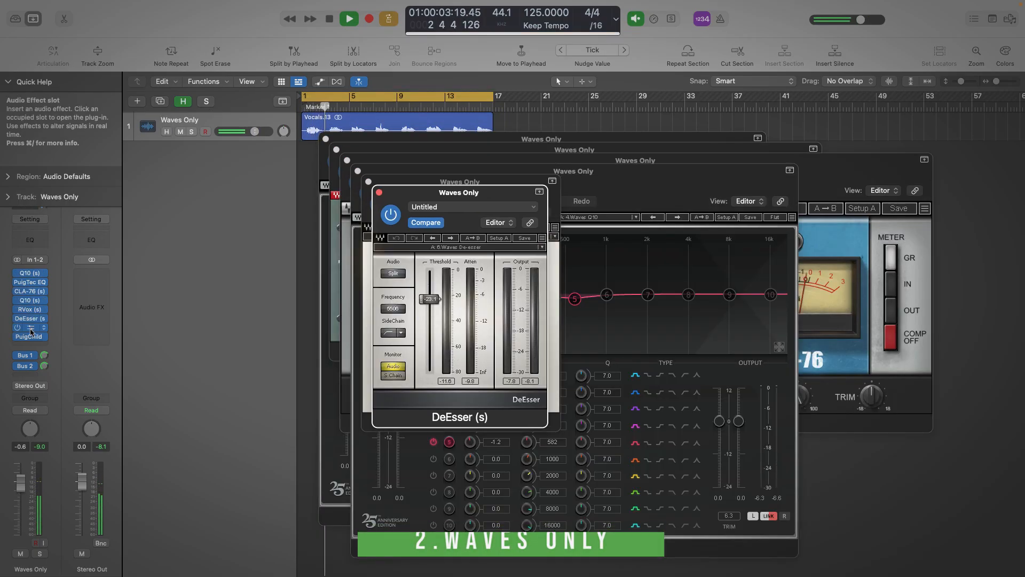
left_click(29, 328)
left_click(32, 337)
key("v")
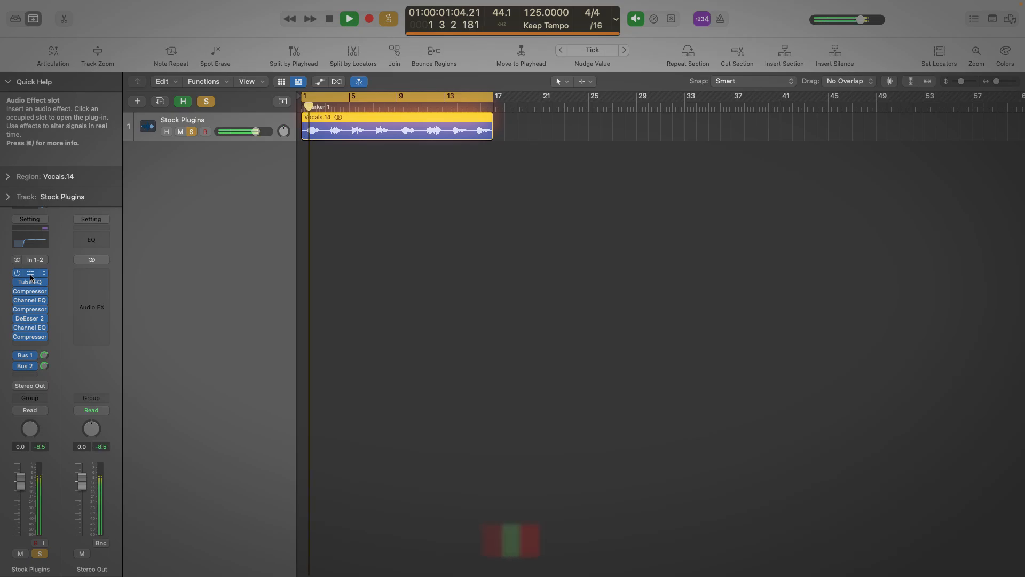
Open all eight inserts of the Stock Plugins track, from Channel EQ to the last Compressor, and hide their windows
left_click(29, 273)
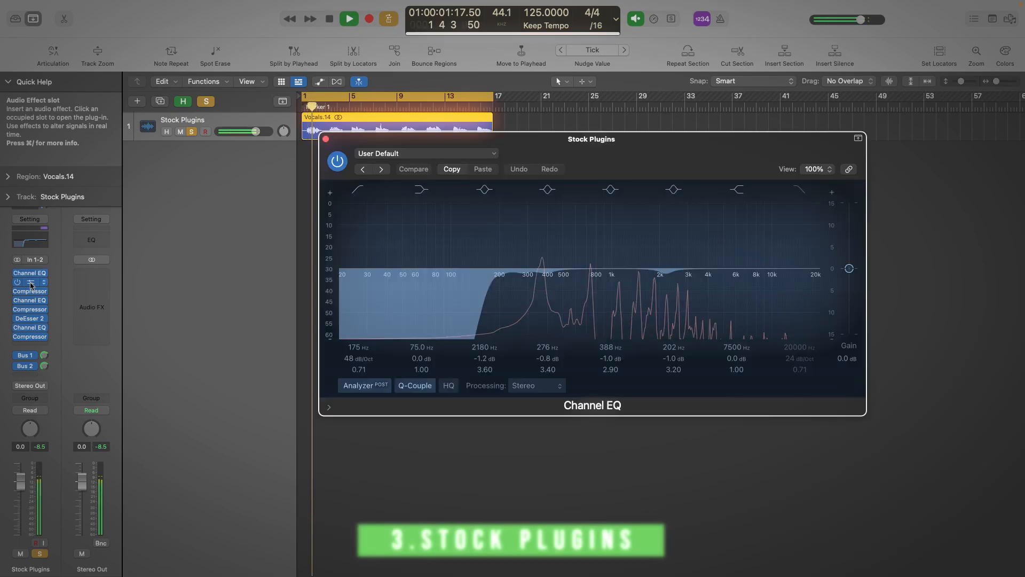
left_click(29, 282)
left_click(30, 291)
left_click(30, 300)
left_click(30, 309)
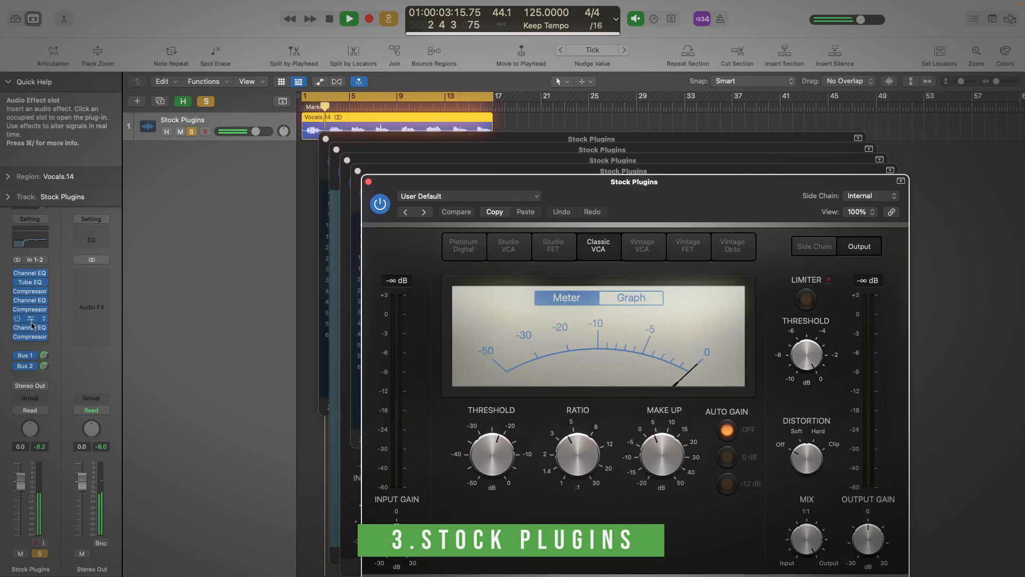
left_click(31, 318)
left_click(30, 327)
left_click(29, 337)
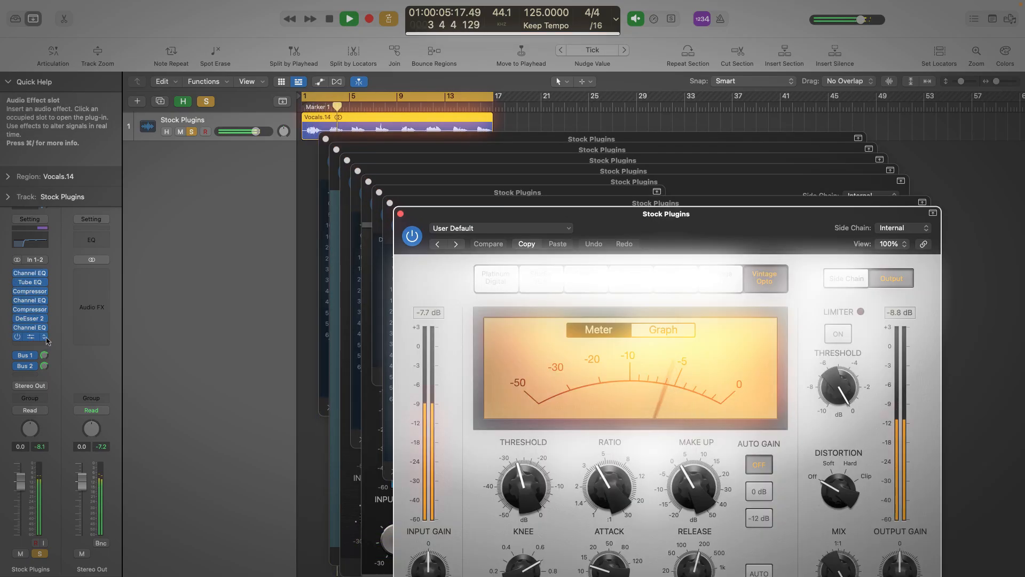
key("v")
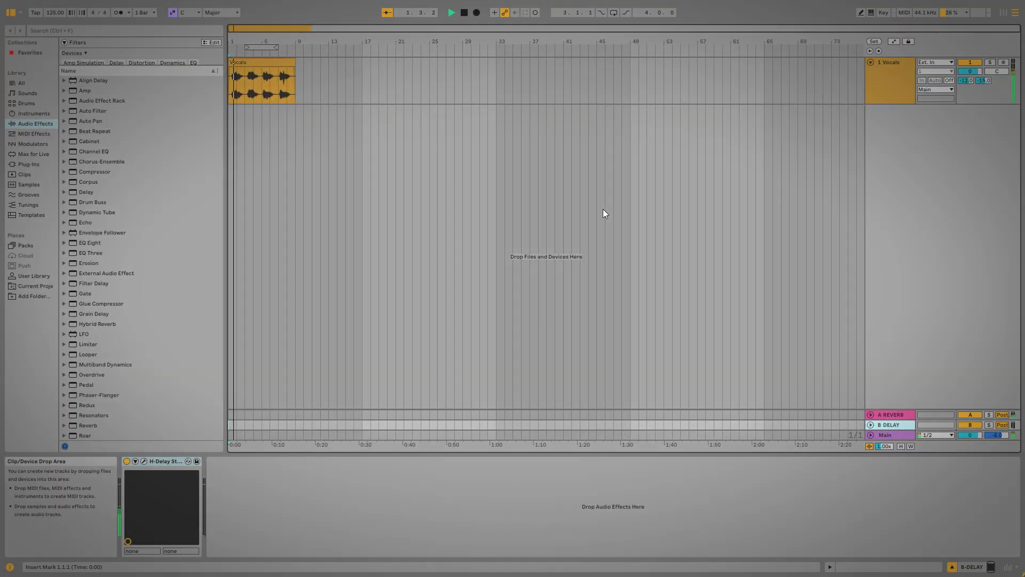
Switch to Ableton Live, show the Vocals track's device chain, and look through its devices
left_click(895, 62)
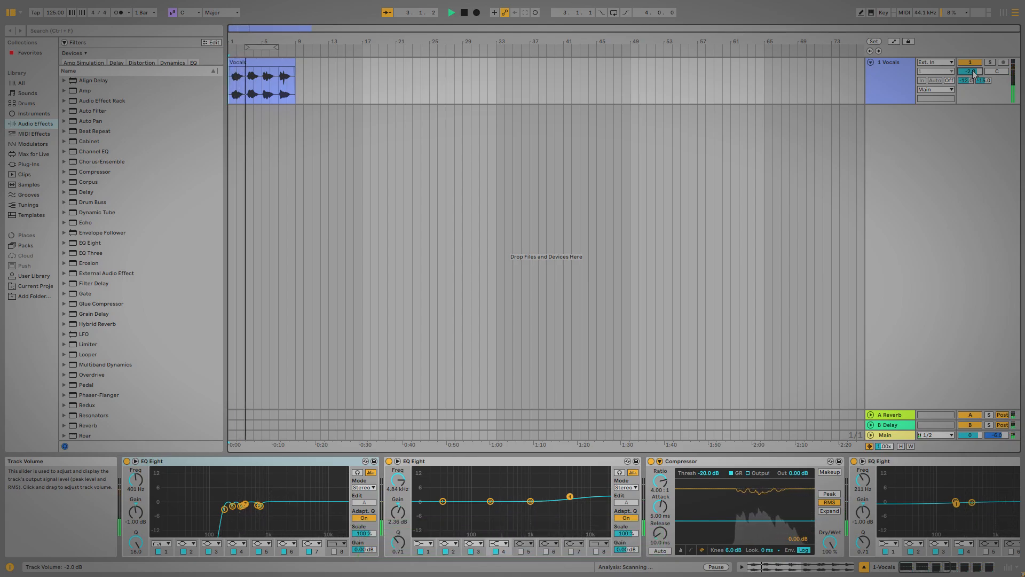
mouse_move(925, 568)
left_mouse_down()
mouse_move(974, 569)
mouse_move(907, 569)
left_mouse_up()
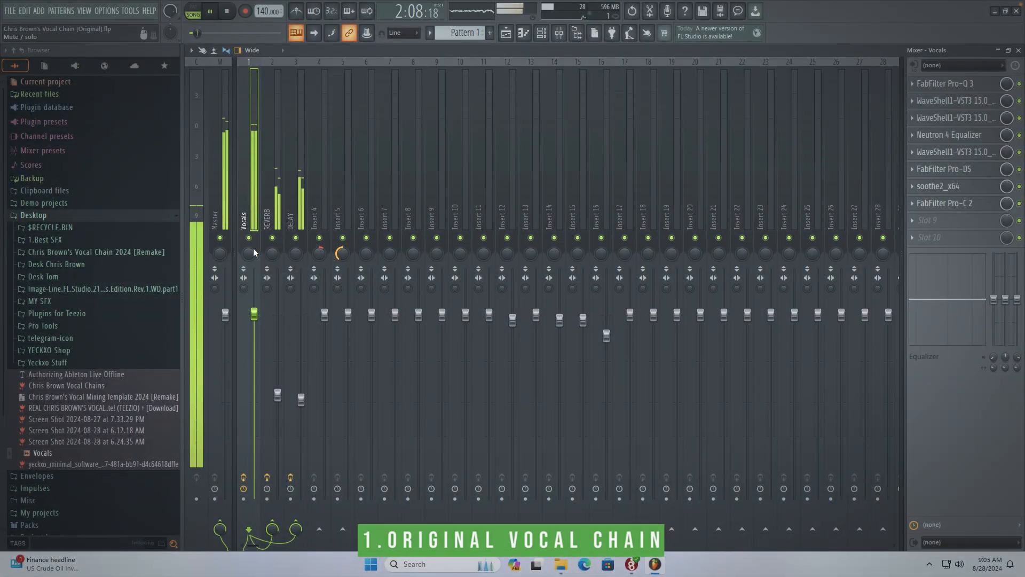
Switch to FL Studio, raise the Vocals mixer level to about 3.1 dB, lower it again, and select the REVERB fader
left_click_drag(254, 314, 255, 303)
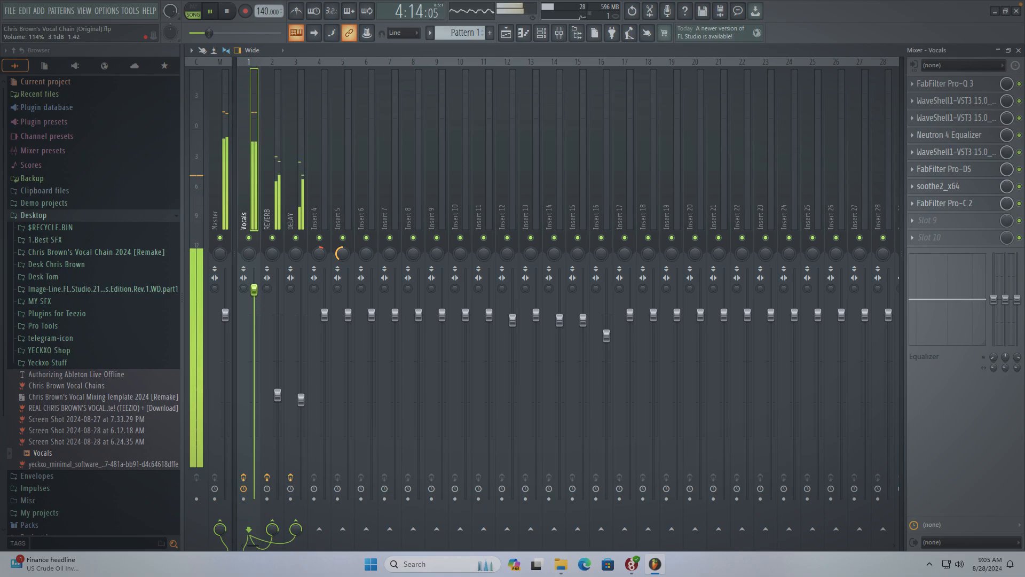
left_click_drag(254, 299, 254, 311)
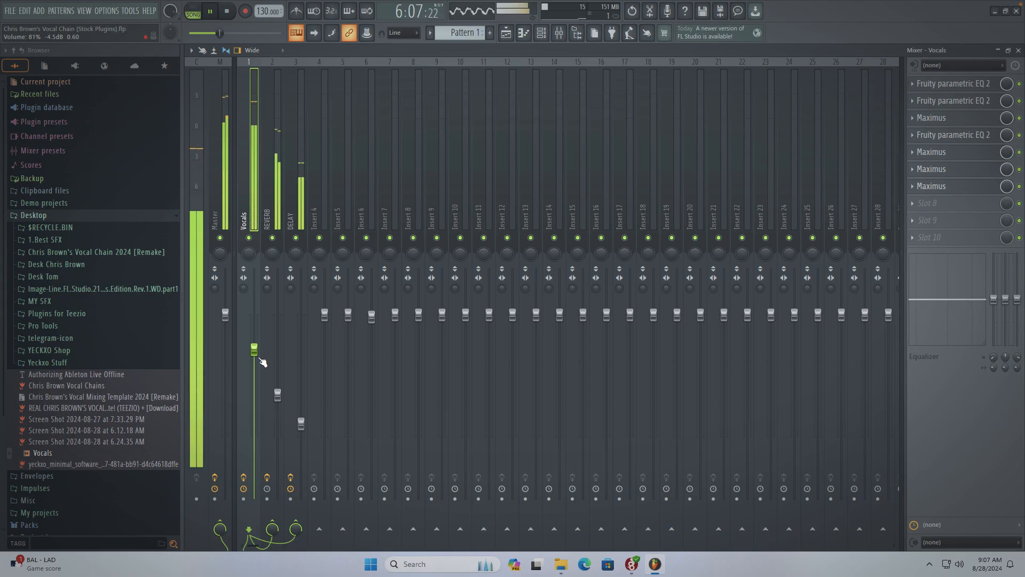
left_click(278, 394)
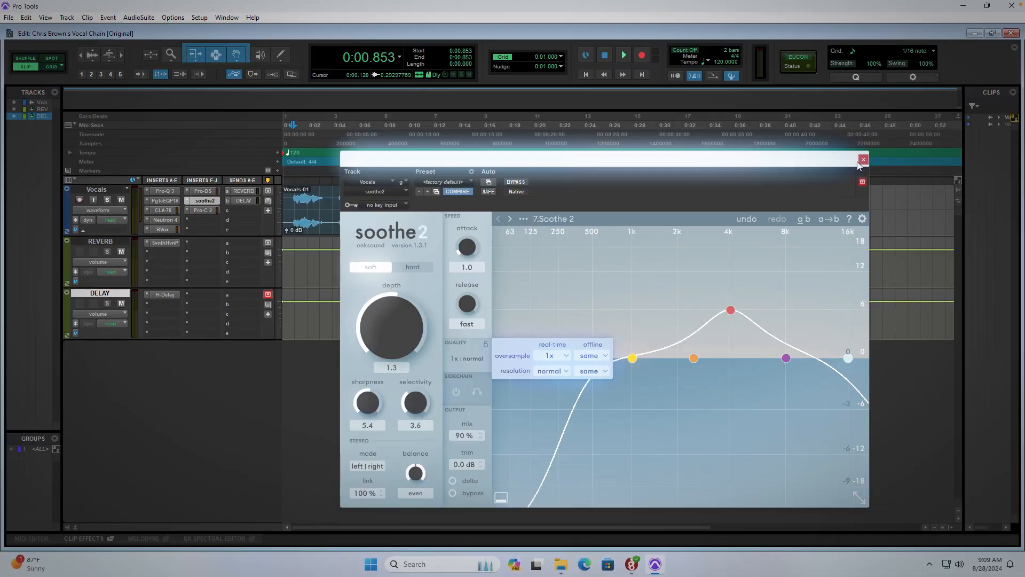
Play the vocal chain session in Pro Tools, then switch to Studio One and play the Stock Plugins song
key("space")
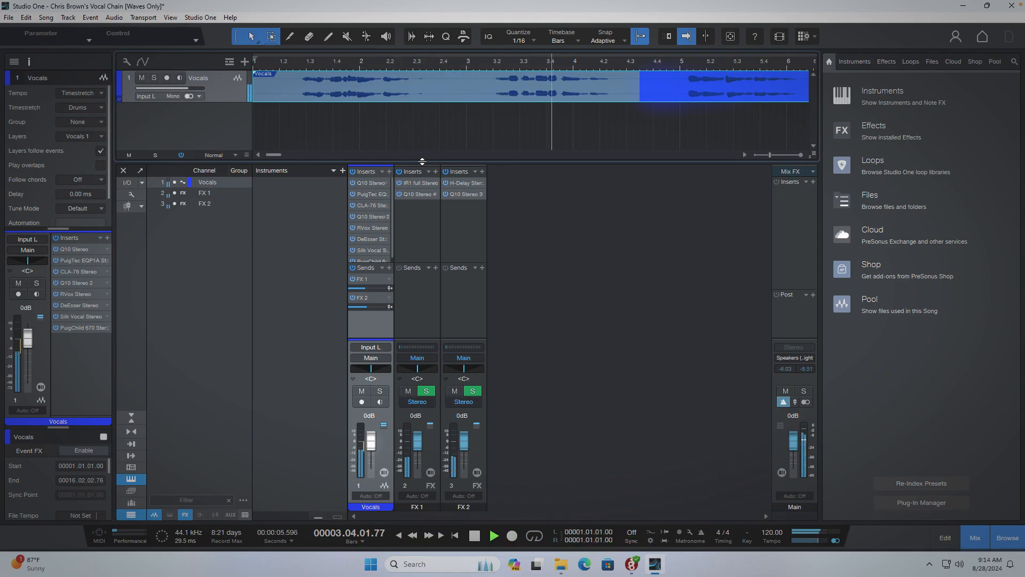
left_click(1010, 541)
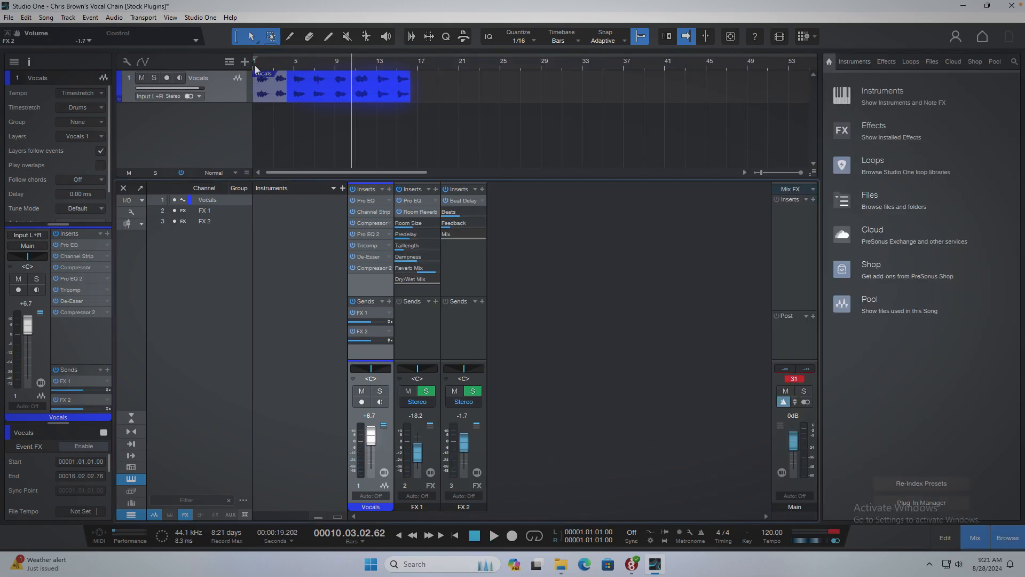
key("space")
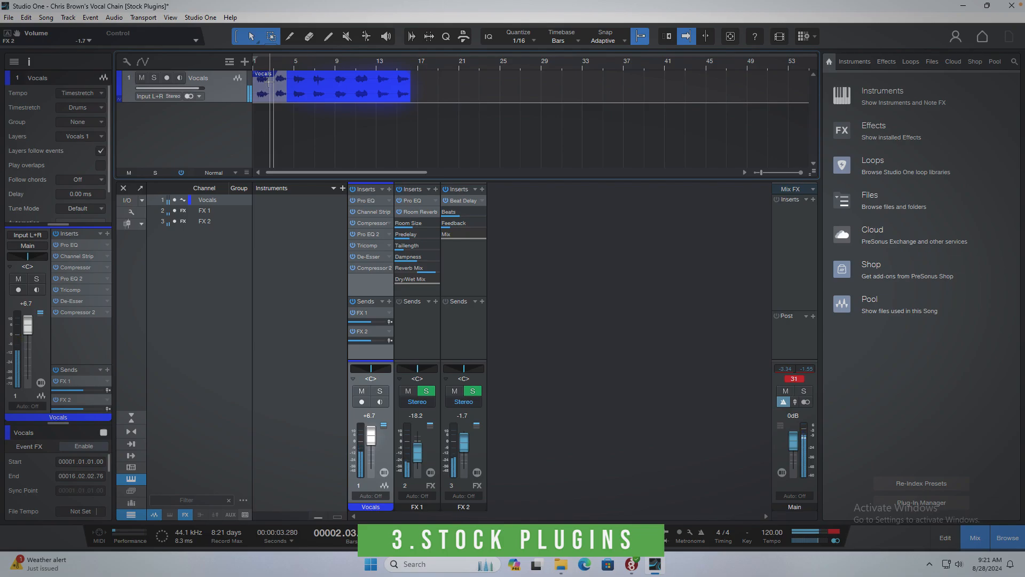
Collapse the Room Reverb insert on FX 1 and the Beat Delay insert on FX 2
right_click(435, 212)
left_click(448, 235)
right_click(484, 203)
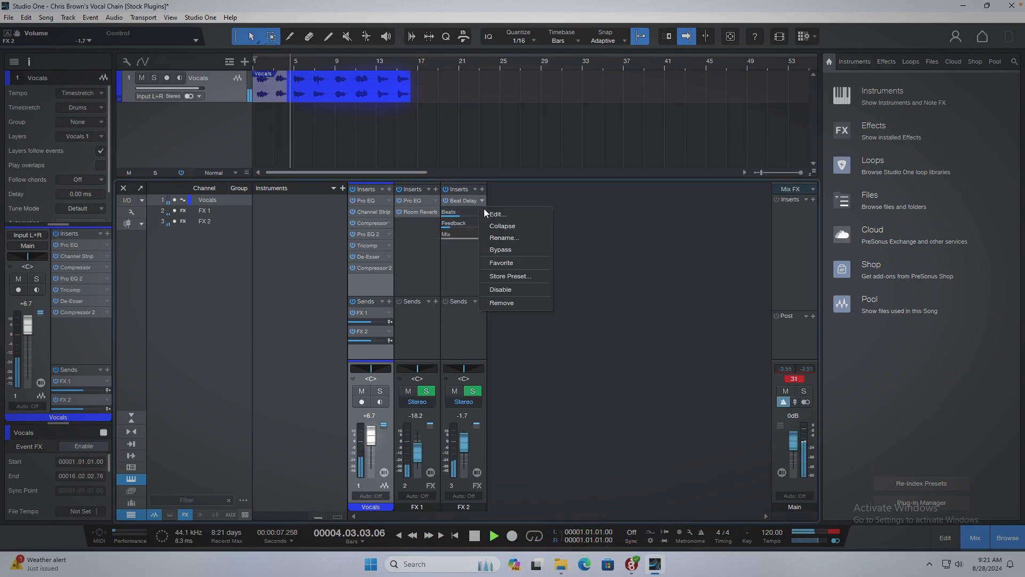
left_click(486, 227)
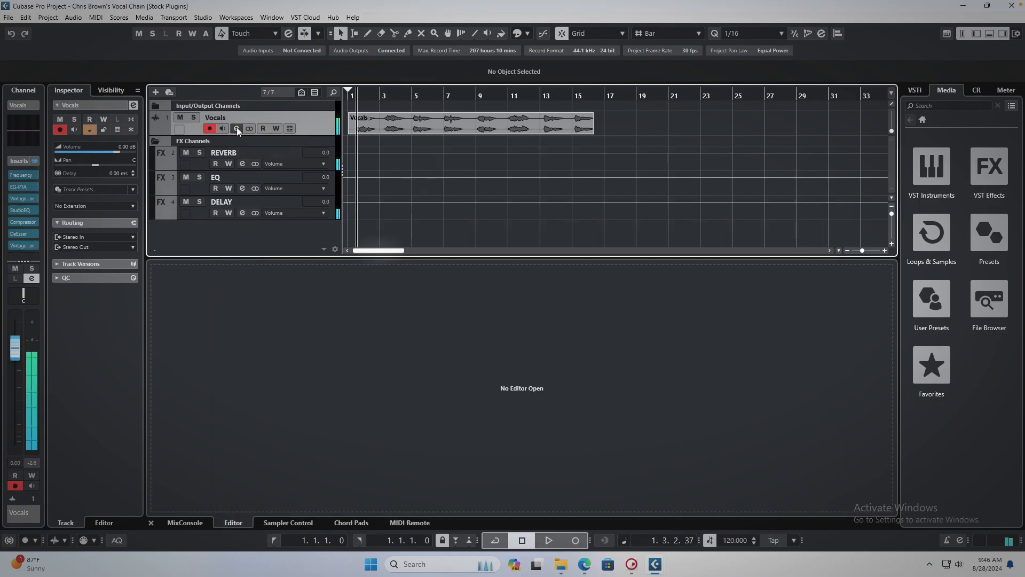
Switch to Cubase and open the channel settings of the Vocals track in the Stock Plugins project
left_click(236, 128)
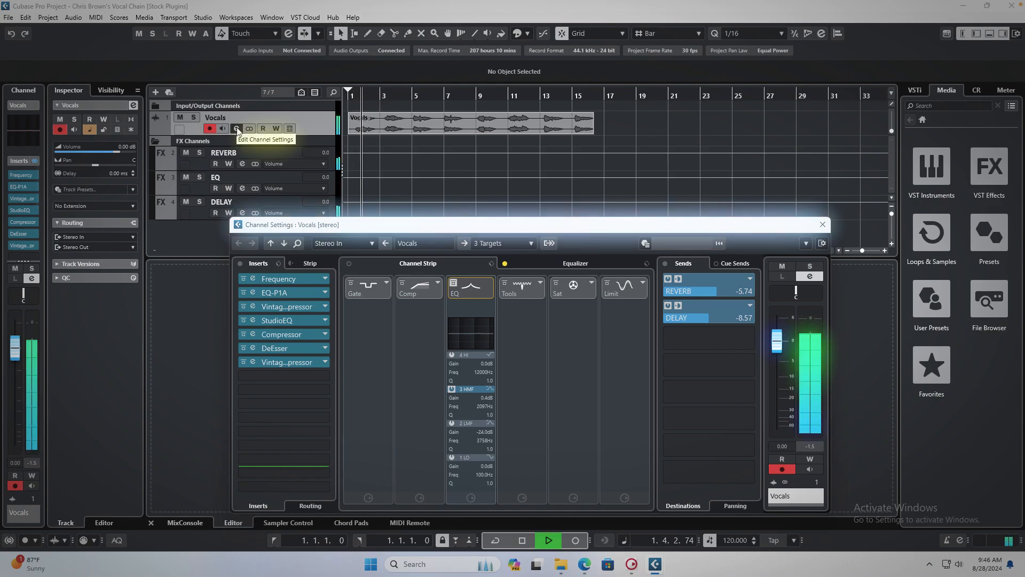